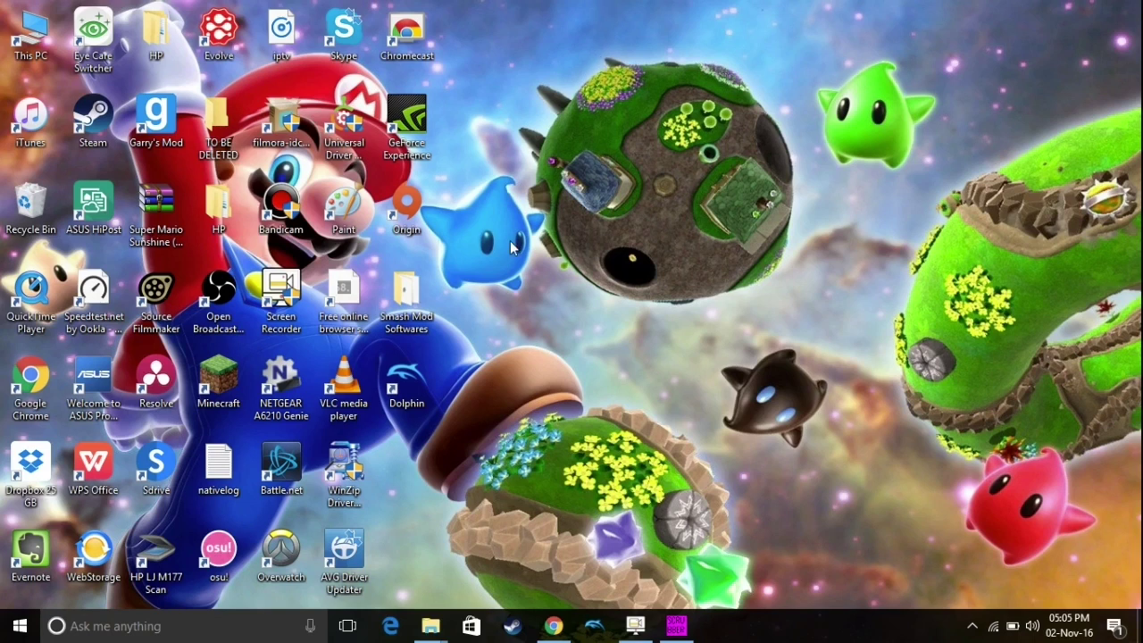
Move the WiiScrubber window further right, then minimize it out of the way.
drag(638, 332, 874, 316)
right_click(874, 315)
click(667, 316)
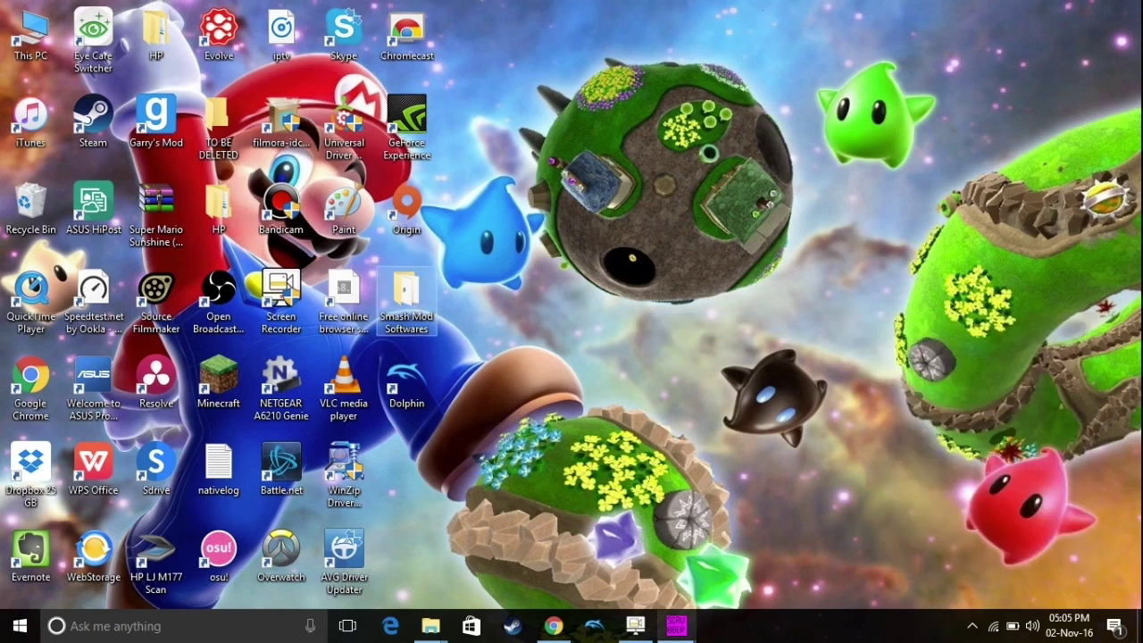
click(685, 632)
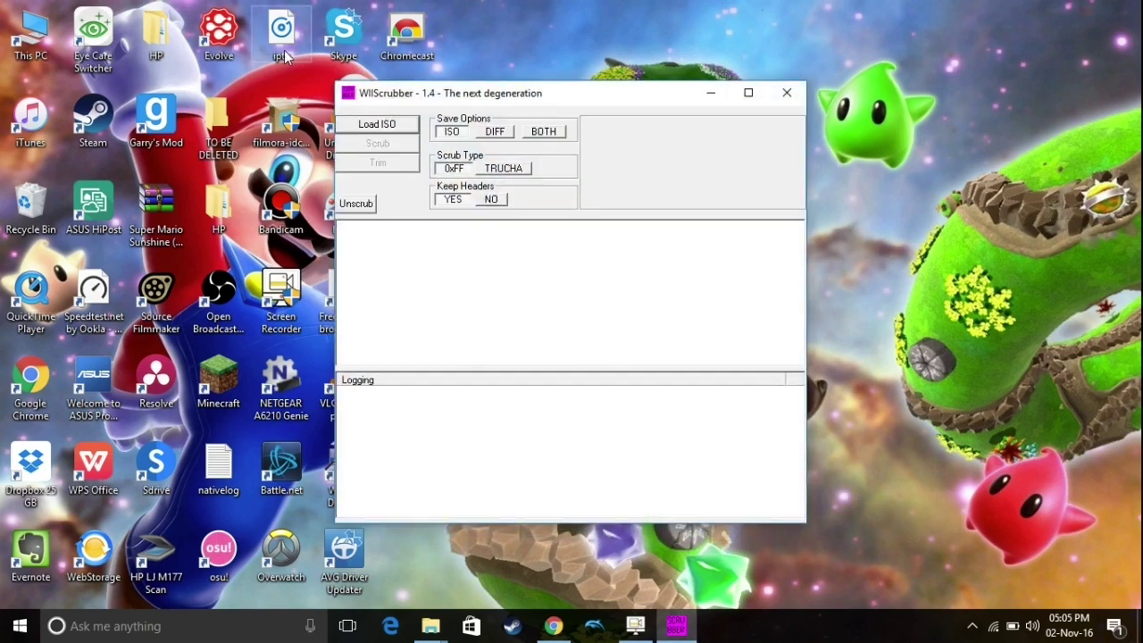
drag(364, 97, 531, 97)
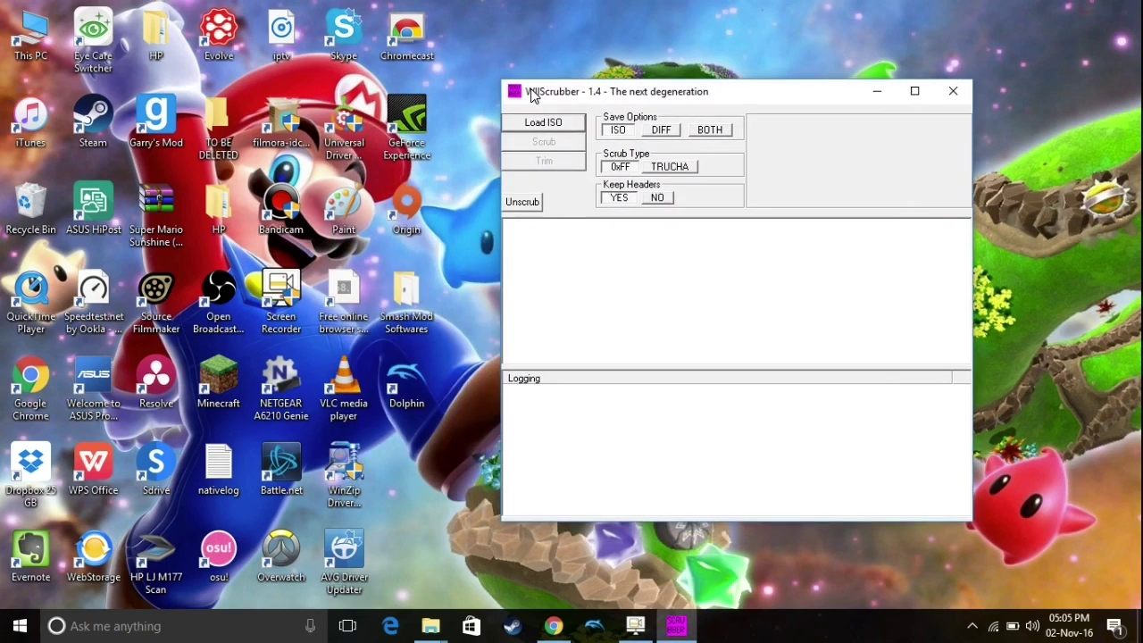
click(880, 93)
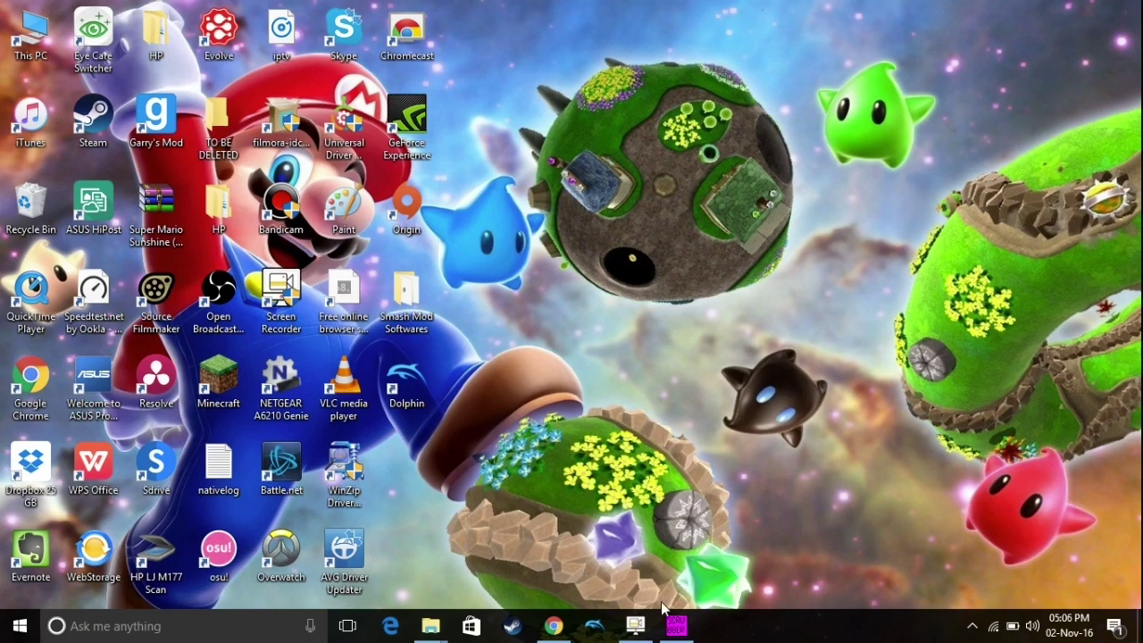
Back in Brawl Vault, scroll the Kirby listings and open the Yarn Kirby download page.
click(550, 629)
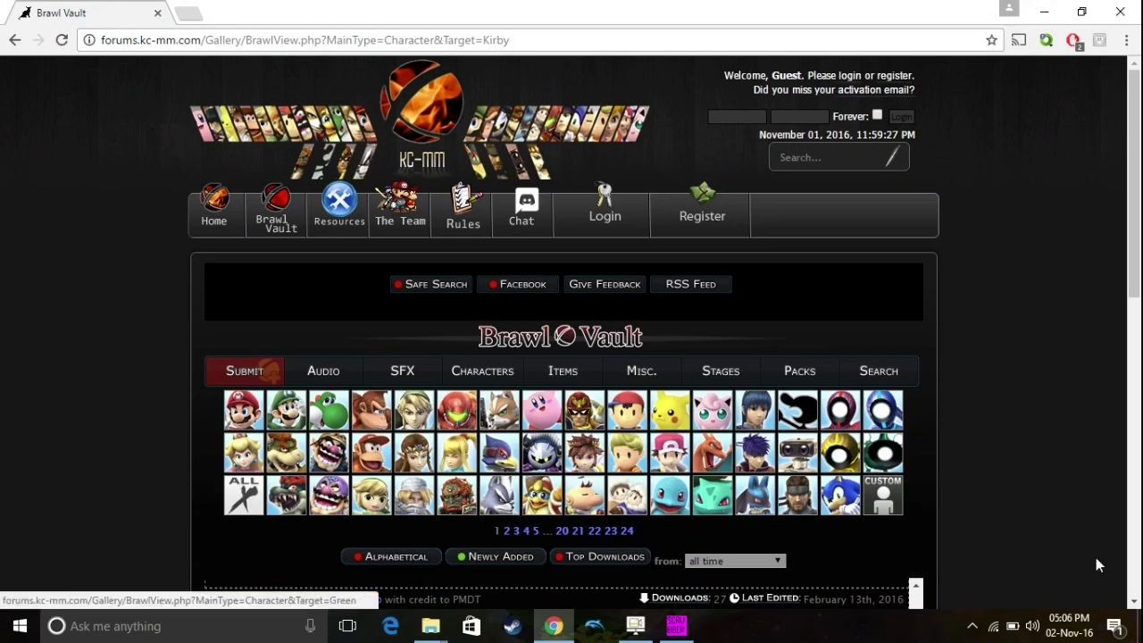
scroll(1090, 409, down, 4)
scroll(1091, 389, down, 1)
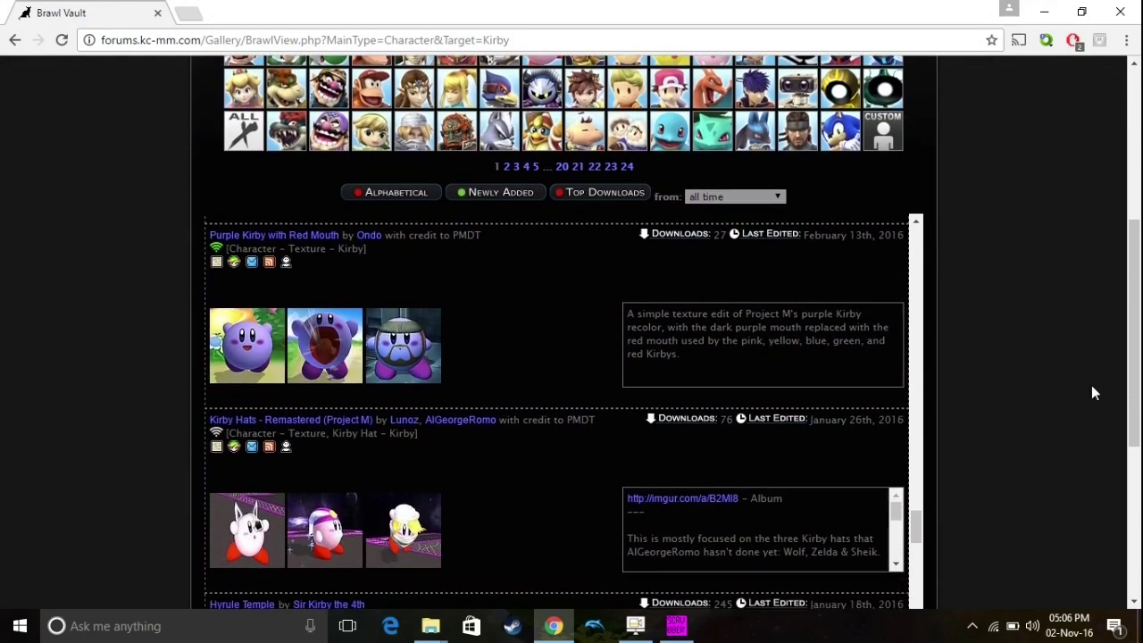
scroll(647, 413, down, 10)
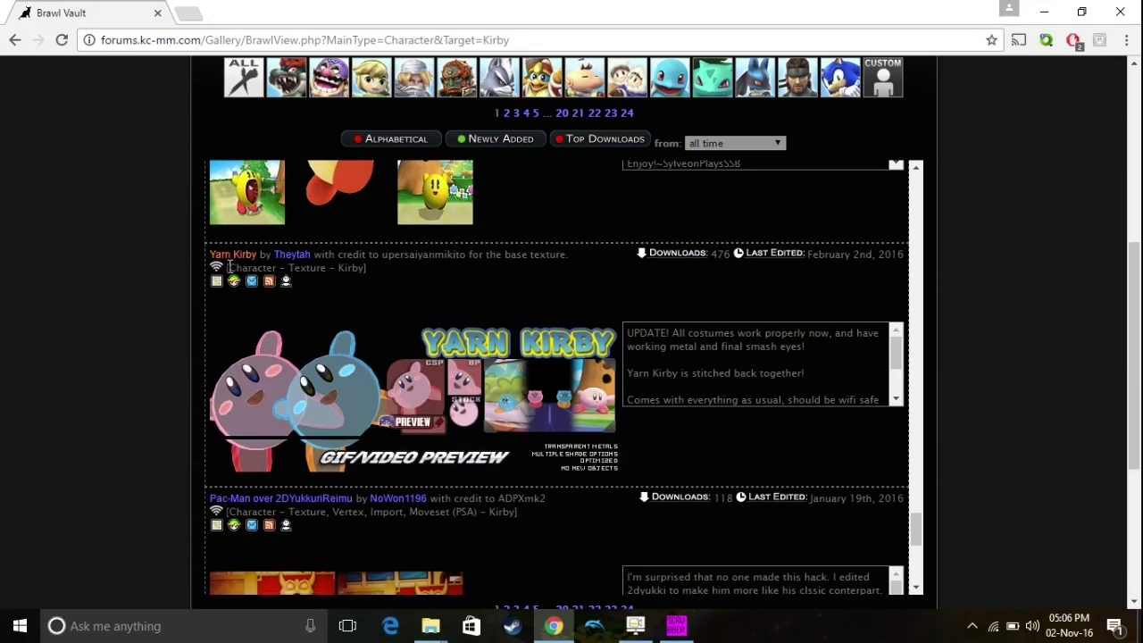
click(231, 256)
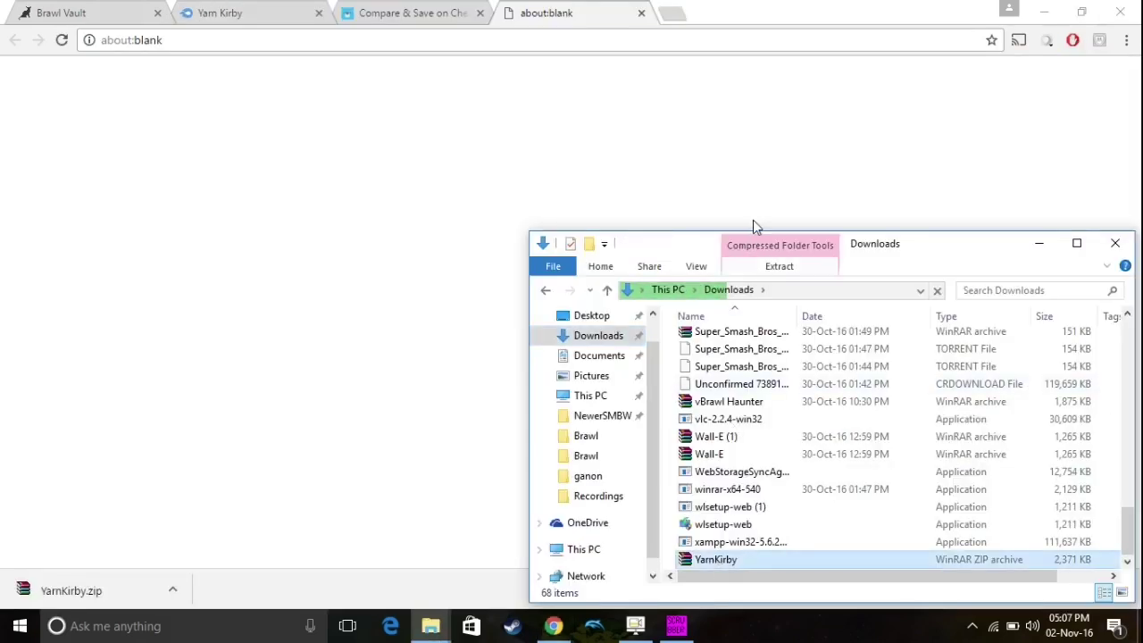
Extract YarnKirby.zip with Extract to YarnKirby\ and select the new YarnKirby folder.
drag(925, 238, 717, 49)
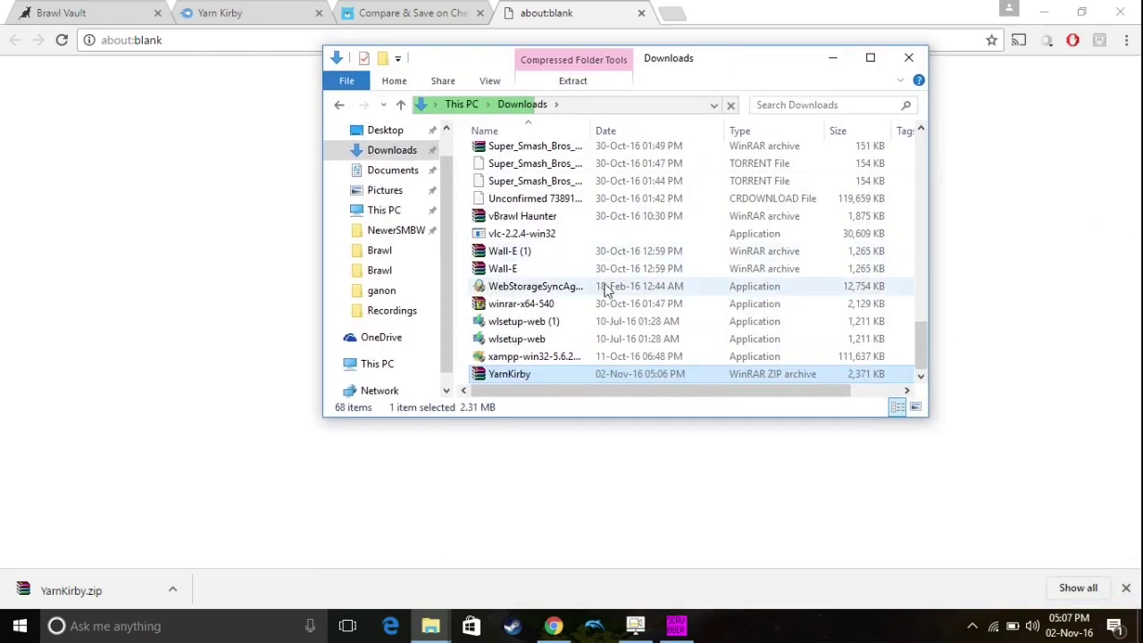
double_click(507, 371)
right_click(505, 373)
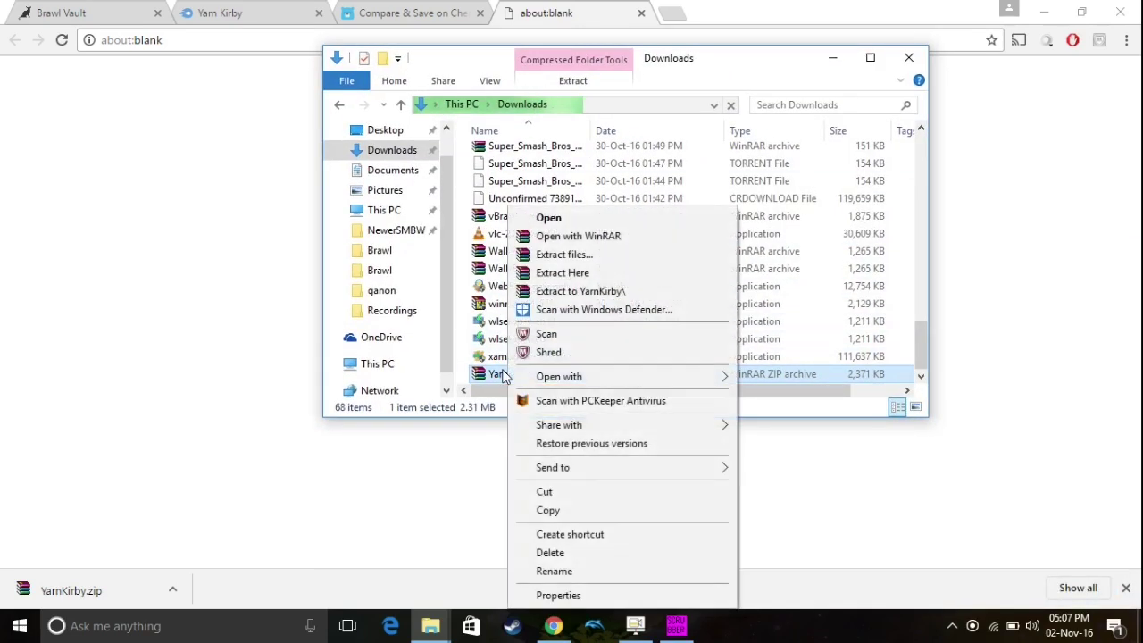
click(593, 293)
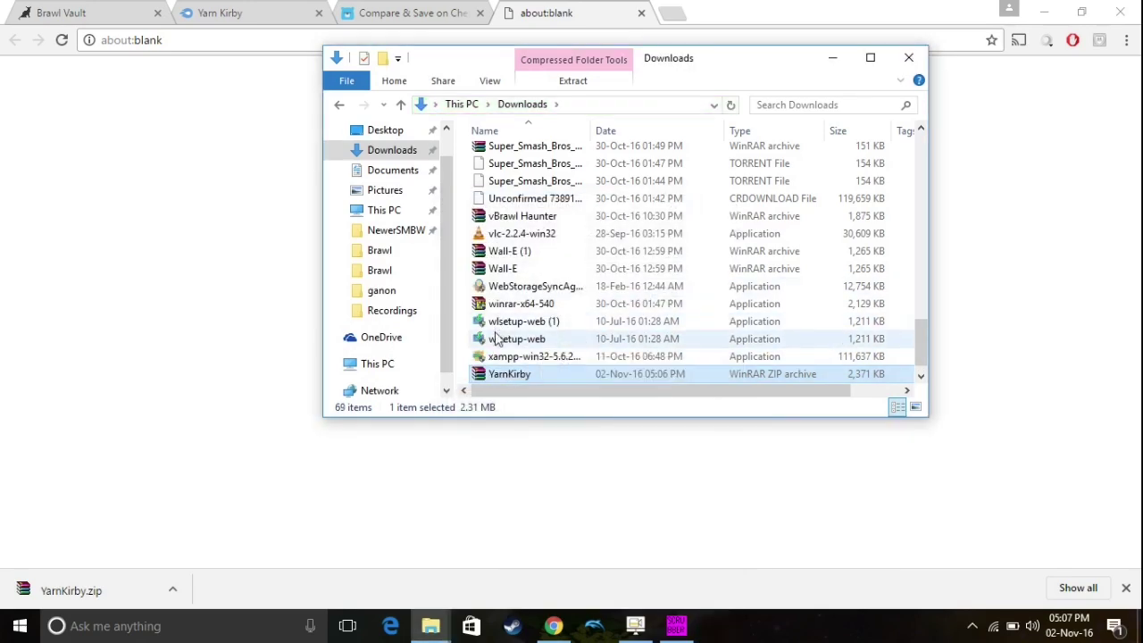
scroll(612, 273, up, 15)
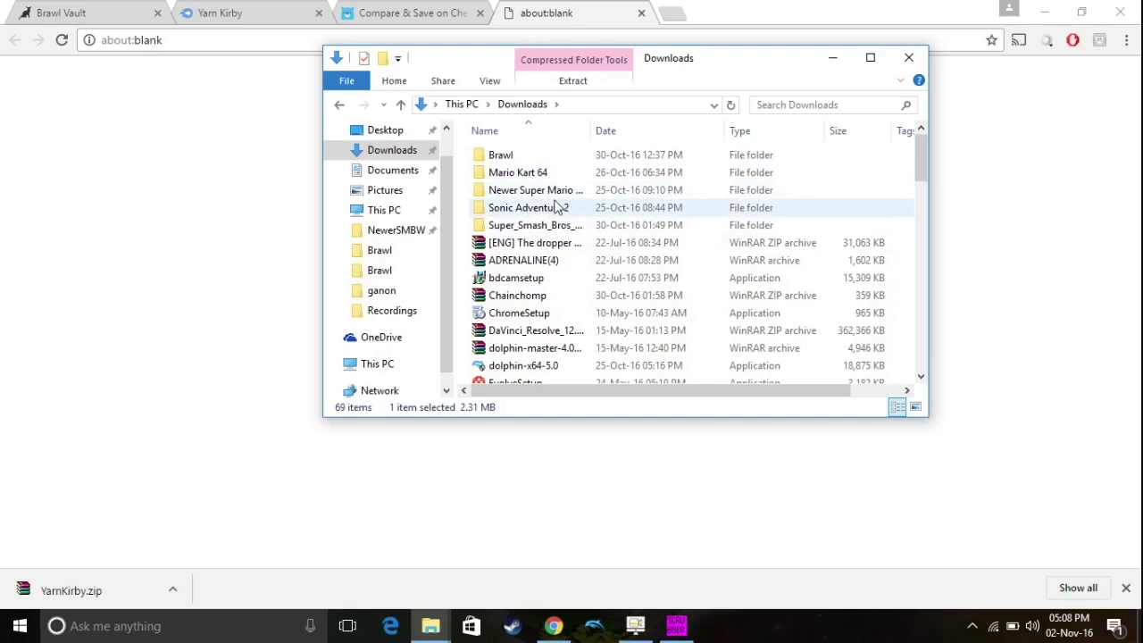
scroll(580, 331, down, 16)
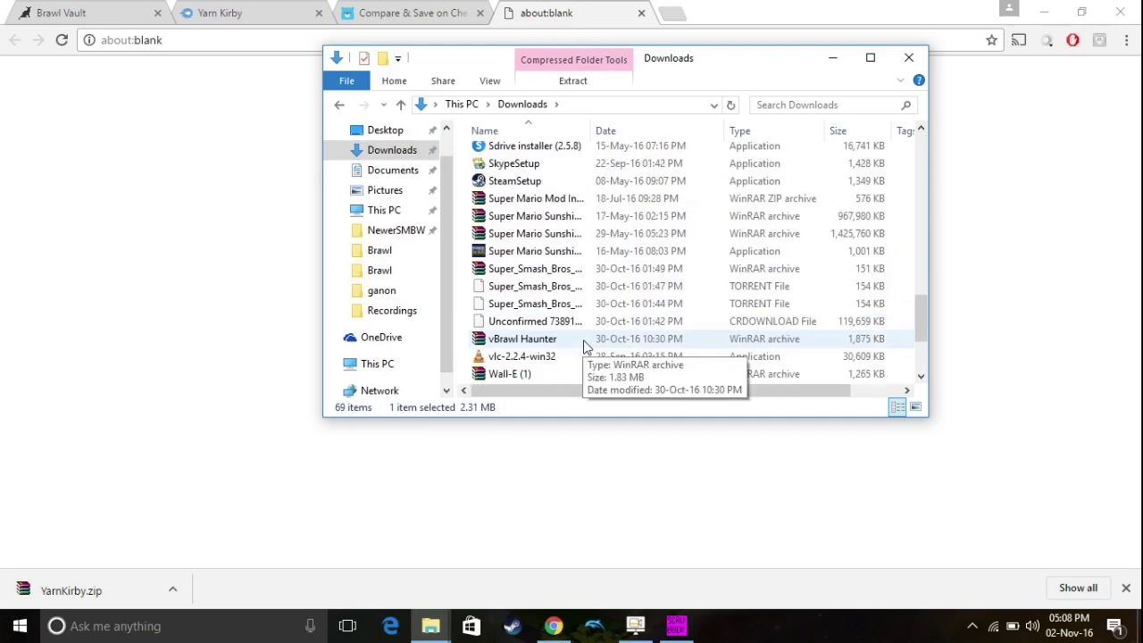
scroll(586, 339, down, 3)
click(551, 375)
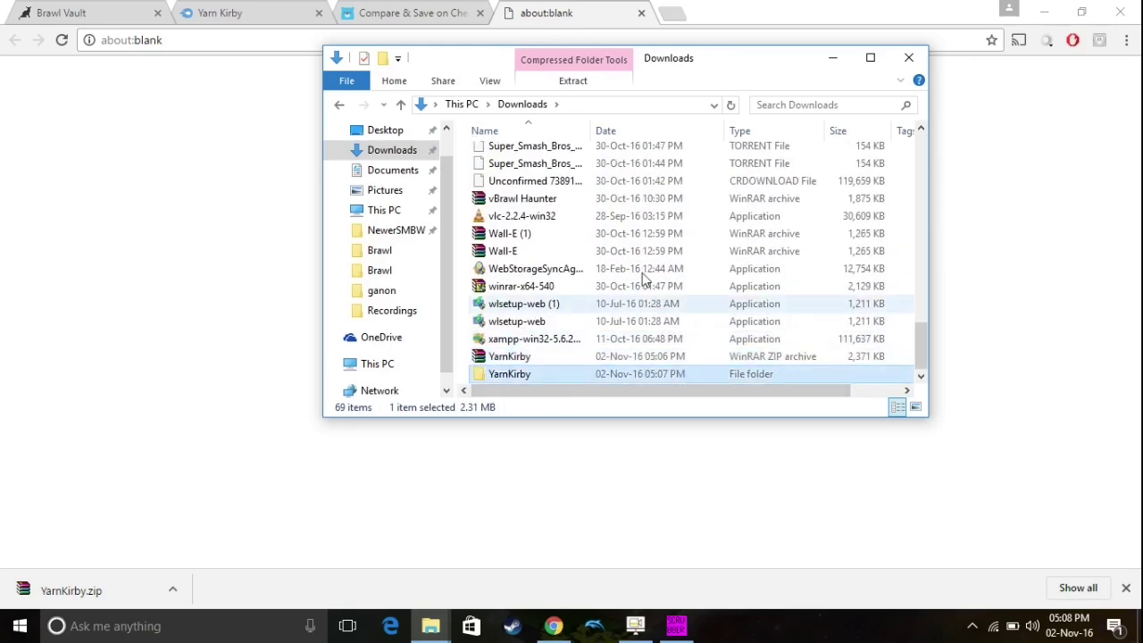
Move the YarnKirby folder into Smash Mod Softwares, then into its Brawl subfolder.
click(1043, 11)
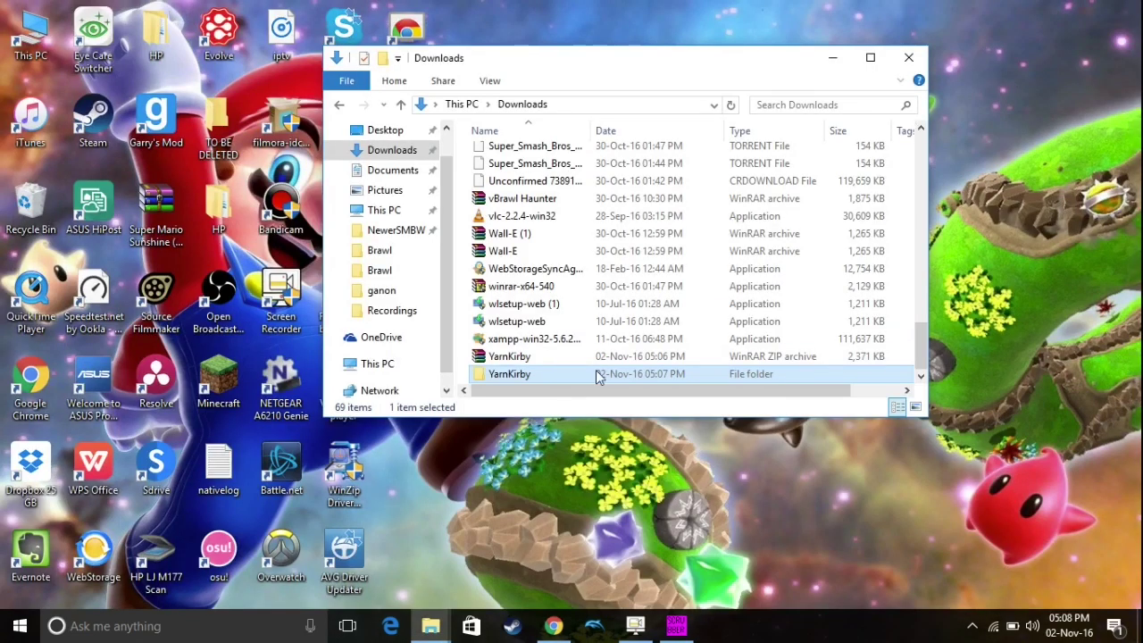
drag(590, 59, 785, 58)
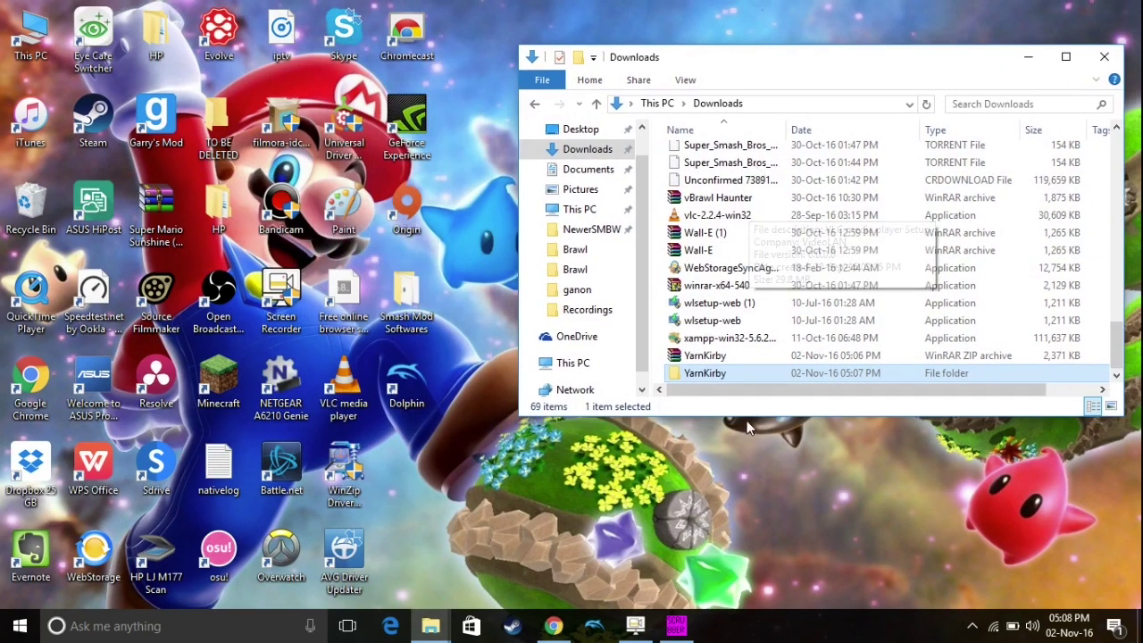
drag(695, 375, 420, 311)
double_click(420, 311)
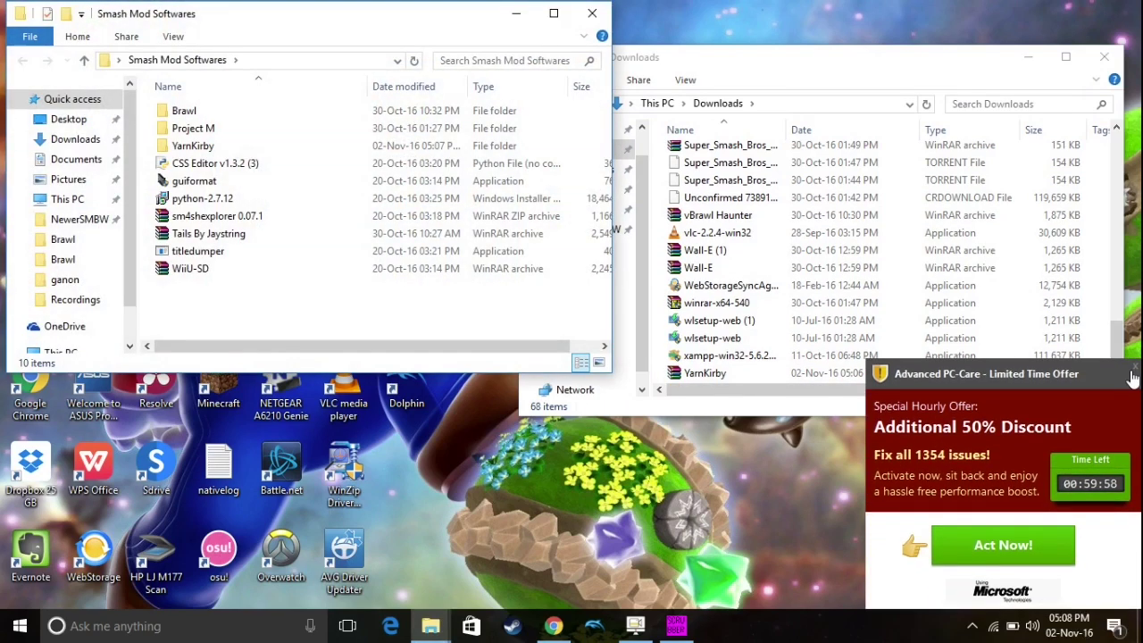
click(1132, 372)
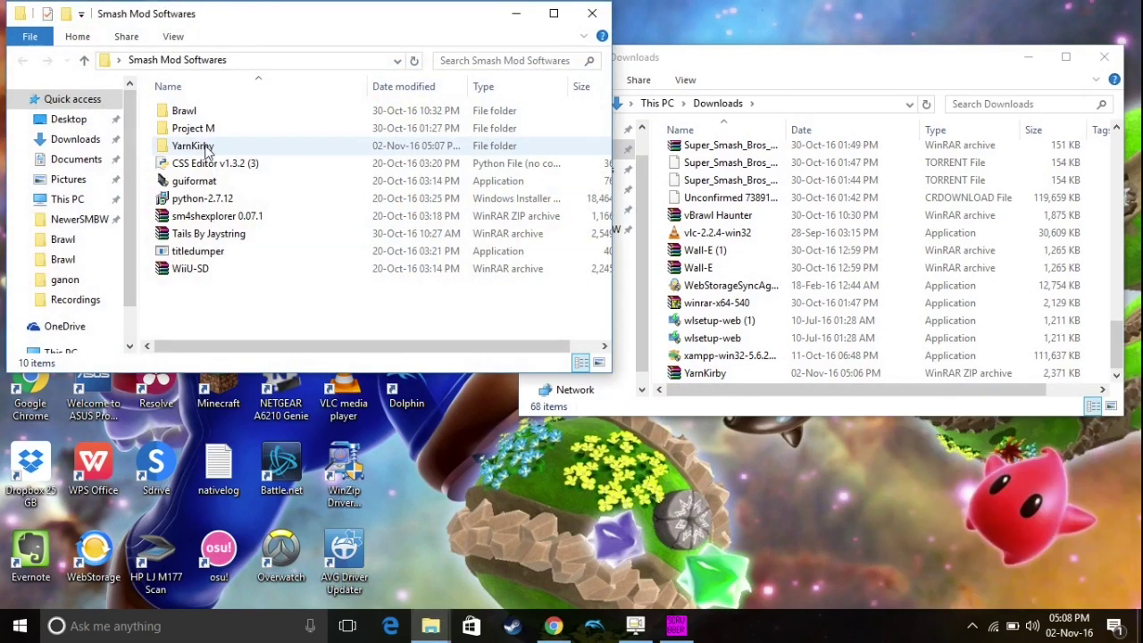
drag(206, 150, 184, 111)
double_click(184, 112)
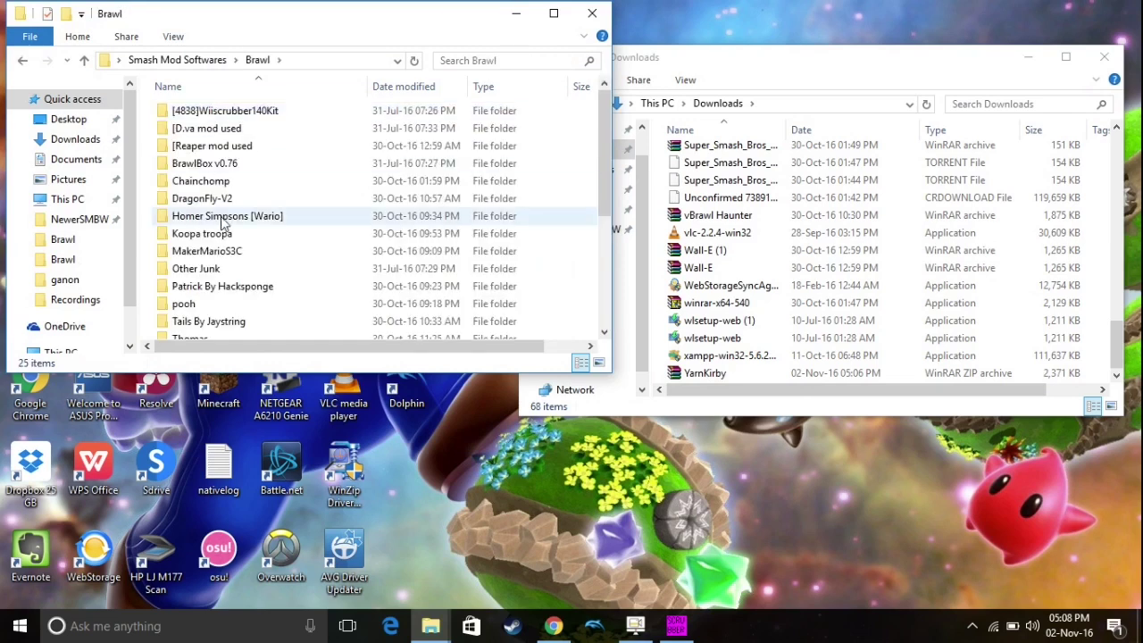
Open Brawl › YarnKirby and pick out the FitKirby08.pac and FitKirby08.pcs files.
scroll(229, 241, down, 4)
double_click(224, 180)
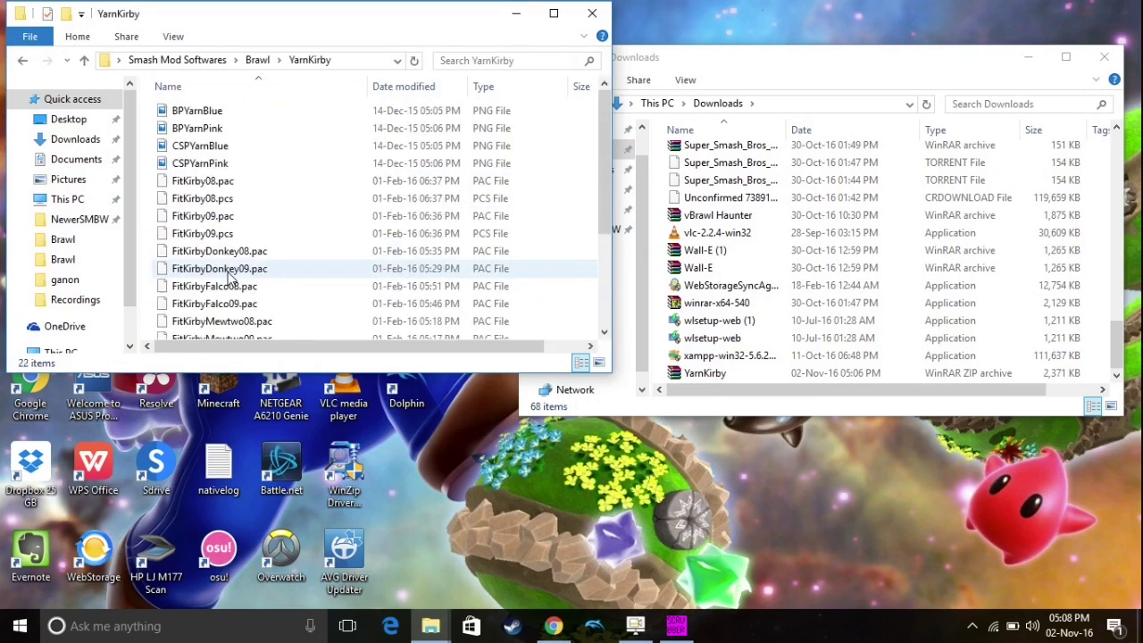
scroll(225, 187, down, 3)
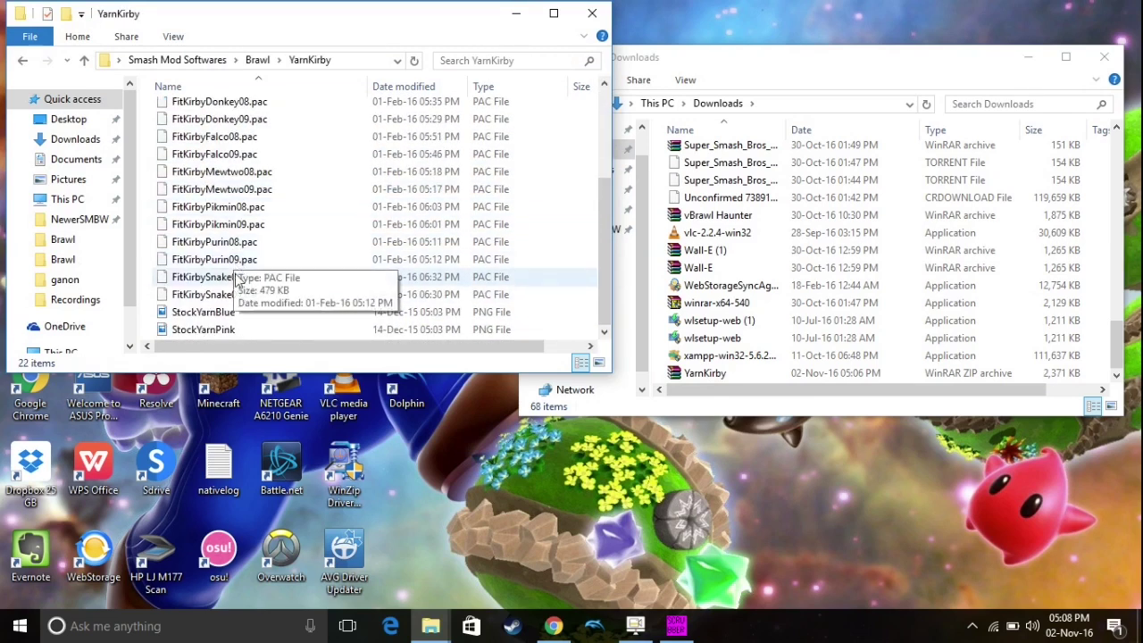
scroll(248, 268, up, 3)
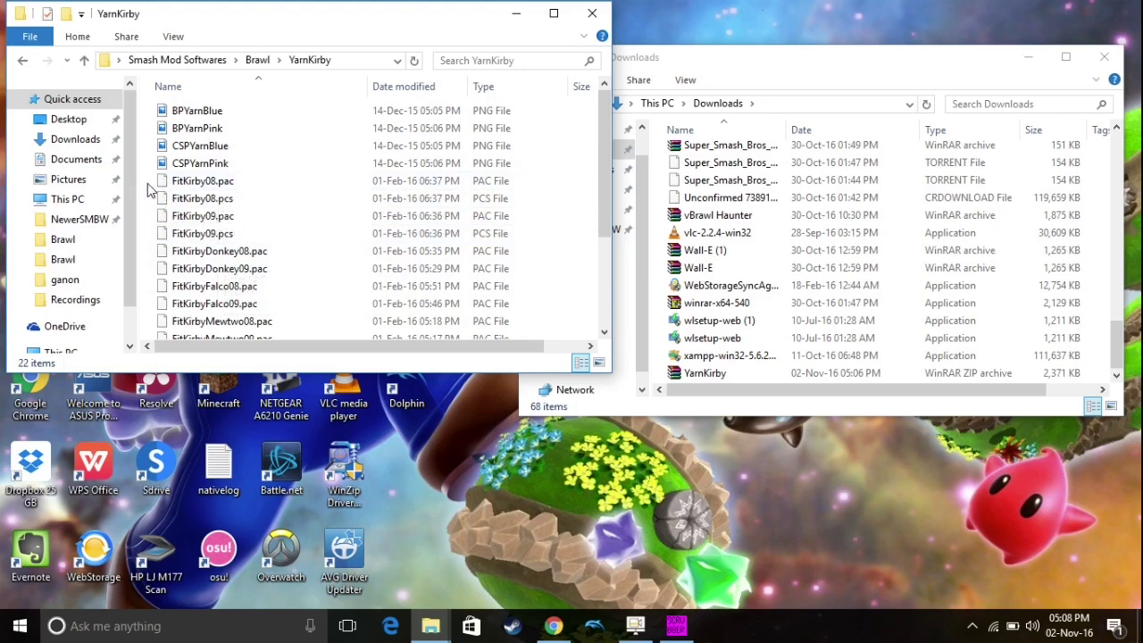
drag(153, 181, 281, 207)
scroll(254, 268, down, 3)
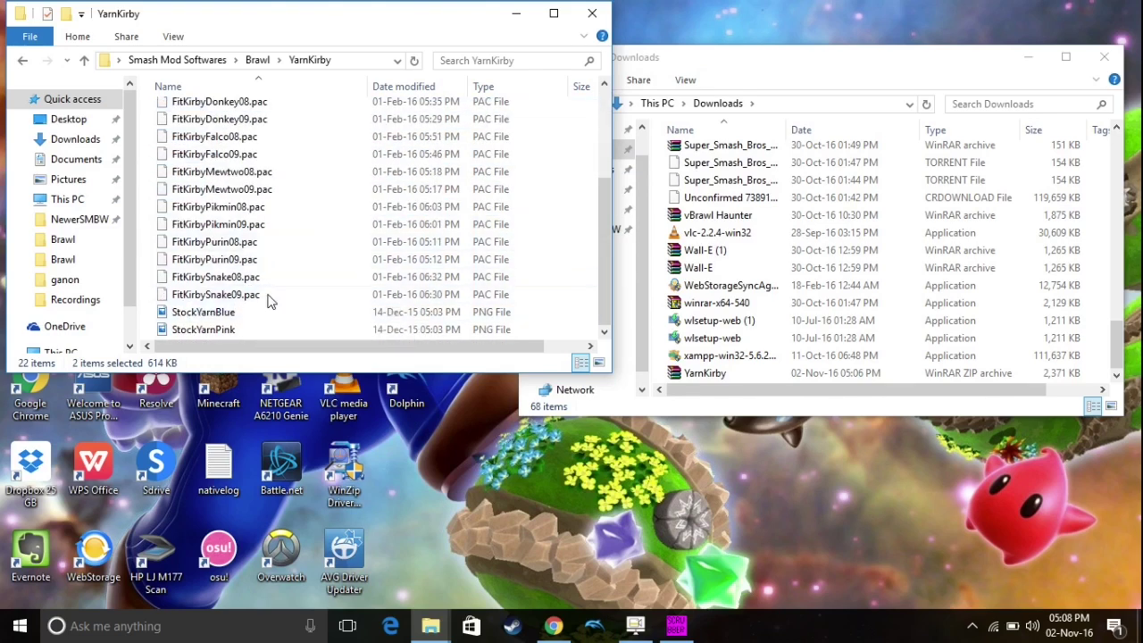
scroll(286, 304, up, 3)
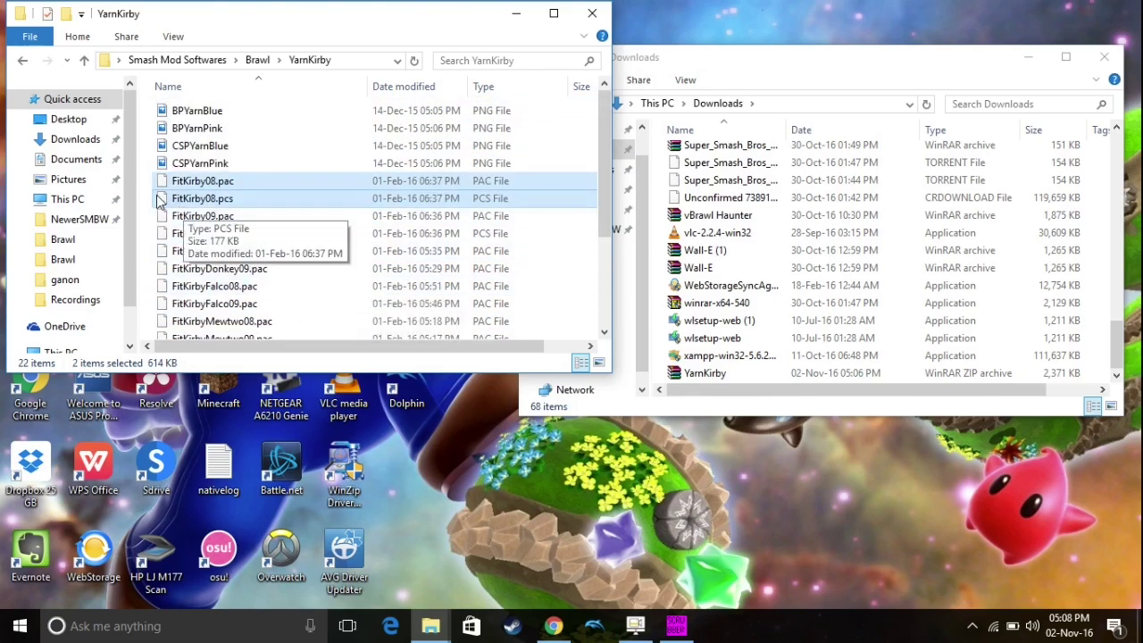
click(148, 194)
drag(148, 181, 349, 186)
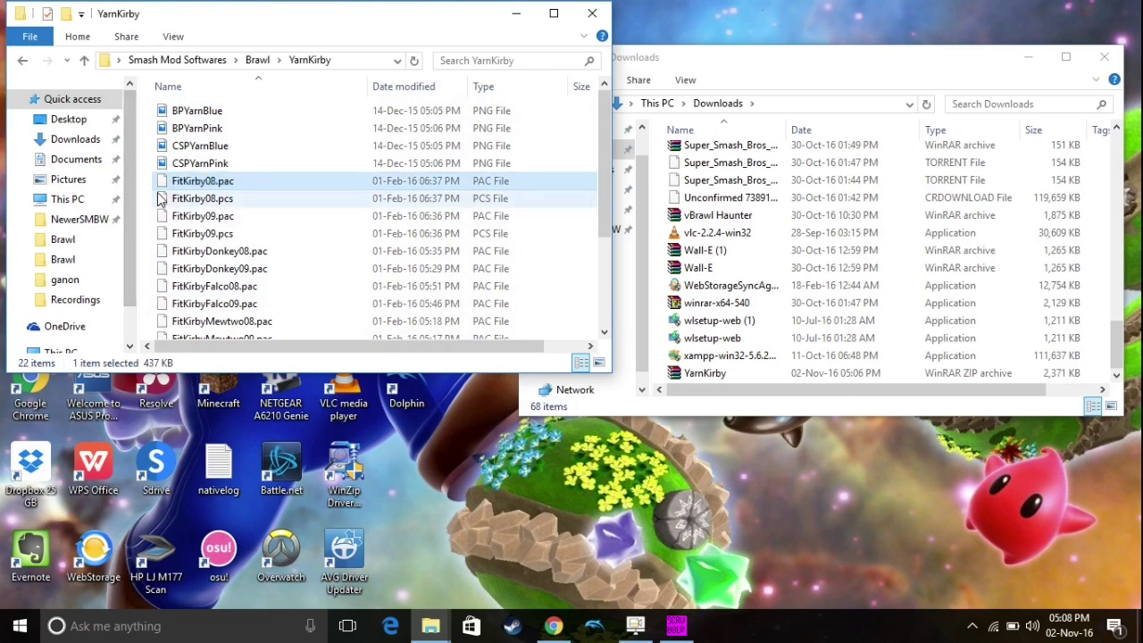
Load the Super Smash Bros. Brawl ISO from Downloads › Brawl into WiiScrubber.
click(143, 198)
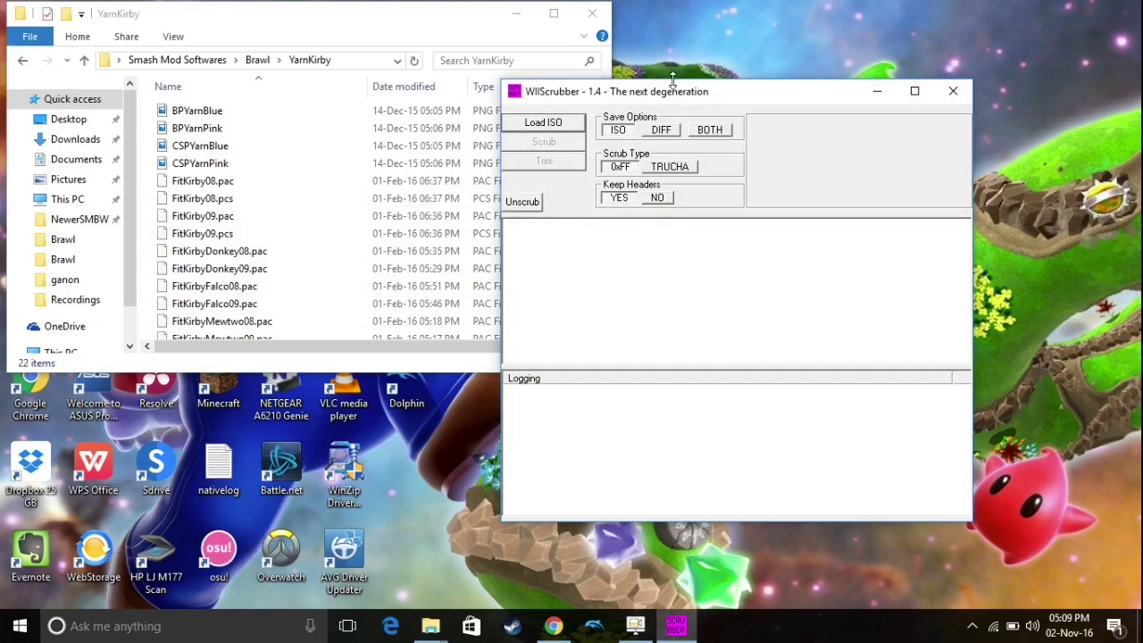
drag(722, 92, 849, 89)
click(701, 125)
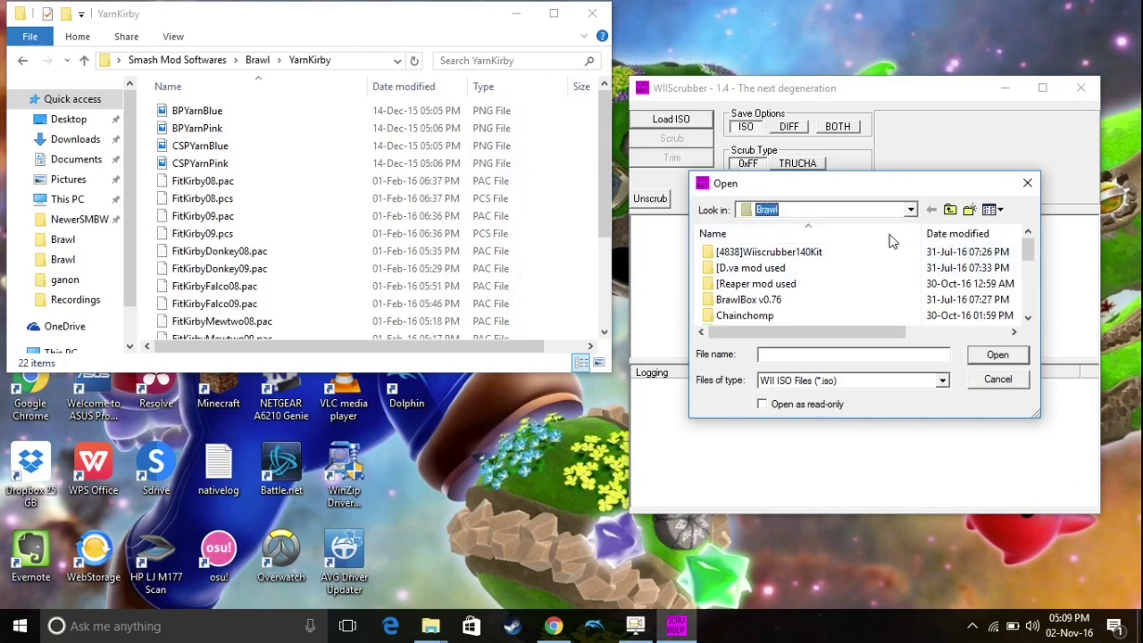
click(911, 210)
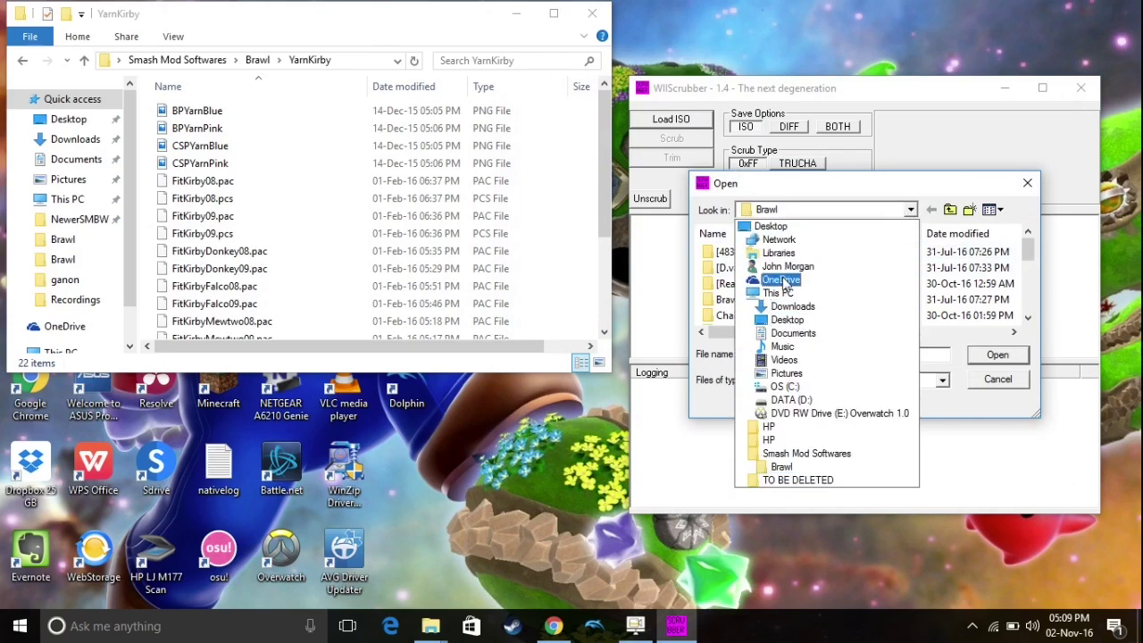
click(791, 307)
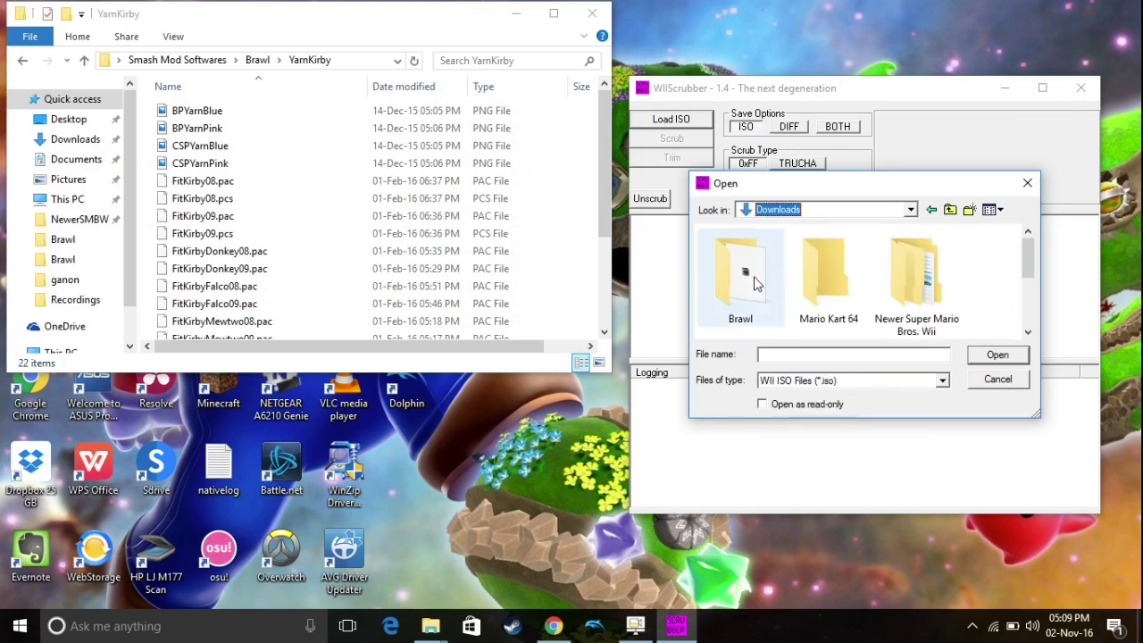
double_click(755, 283)
click(781, 257)
click(994, 354)
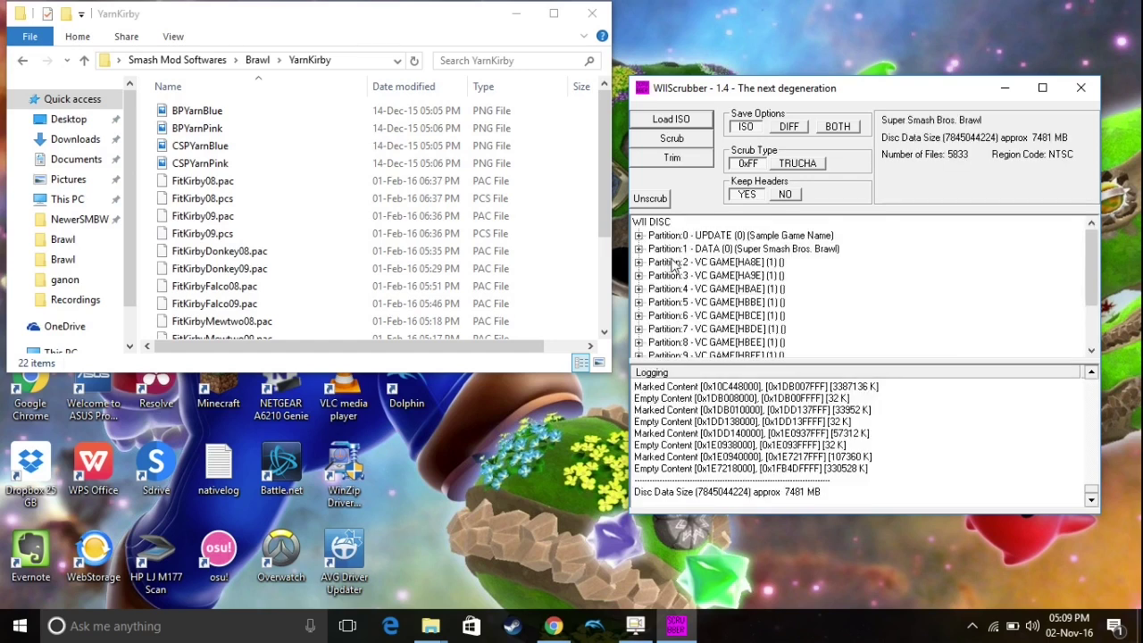
scroll(706, 304, down, 1)
scroll(711, 306, up, 1)
Expand the data partition to fighter › kirby and select FitKirby05.pac.
click(638, 249)
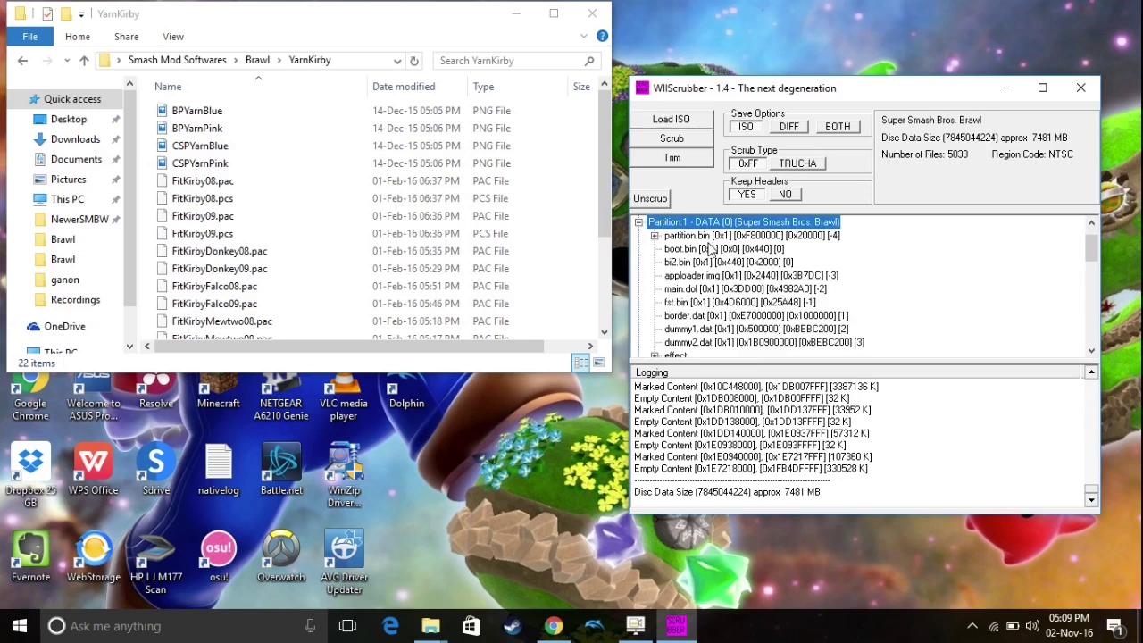
scroll(706, 259, down, 3)
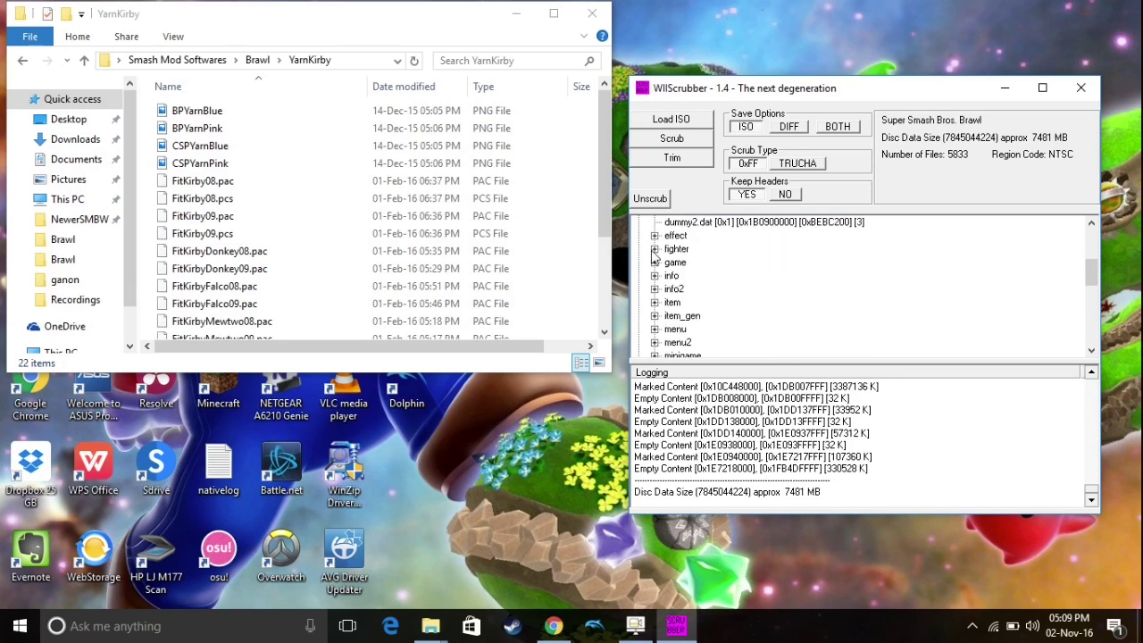
click(655, 249)
scroll(732, 272, down, 2)
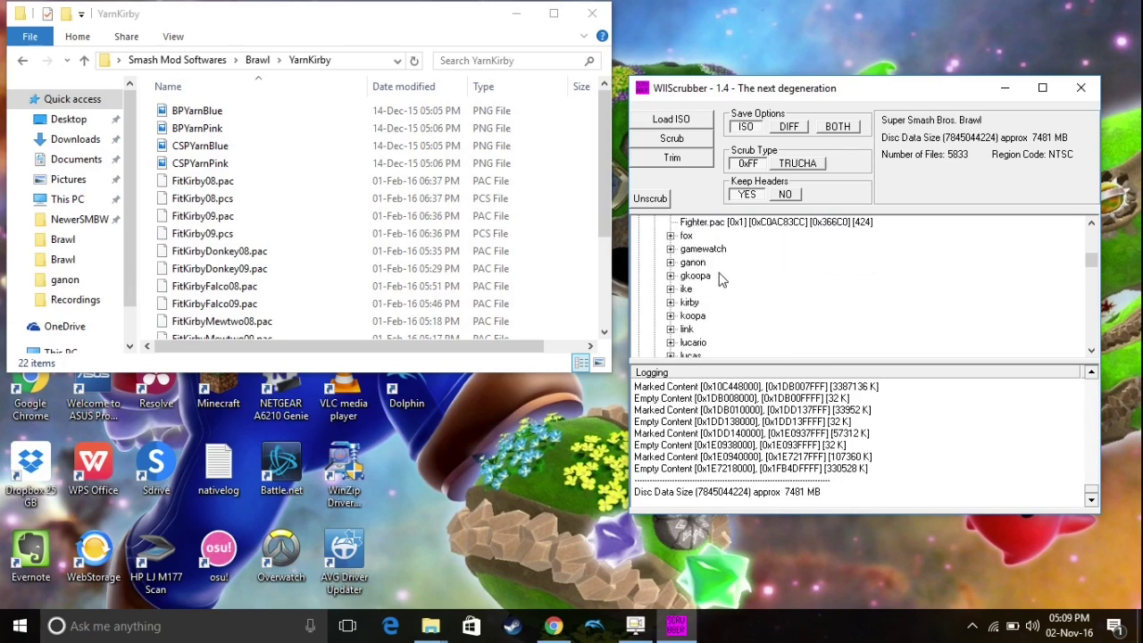
click(671, 304)
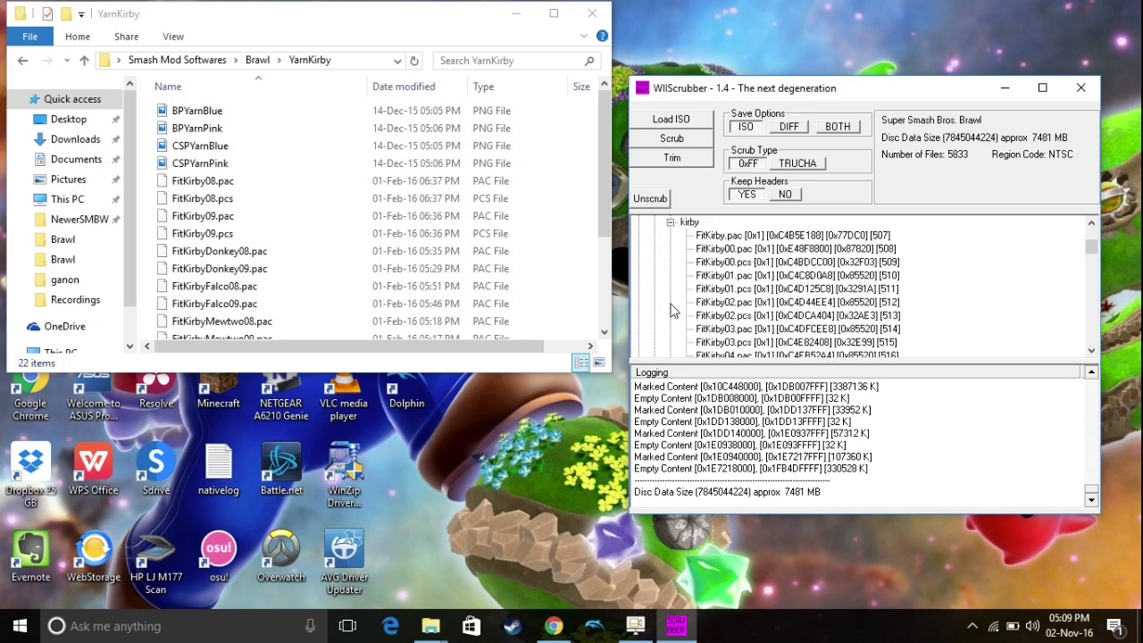
scroll(760, 282, down, 2)
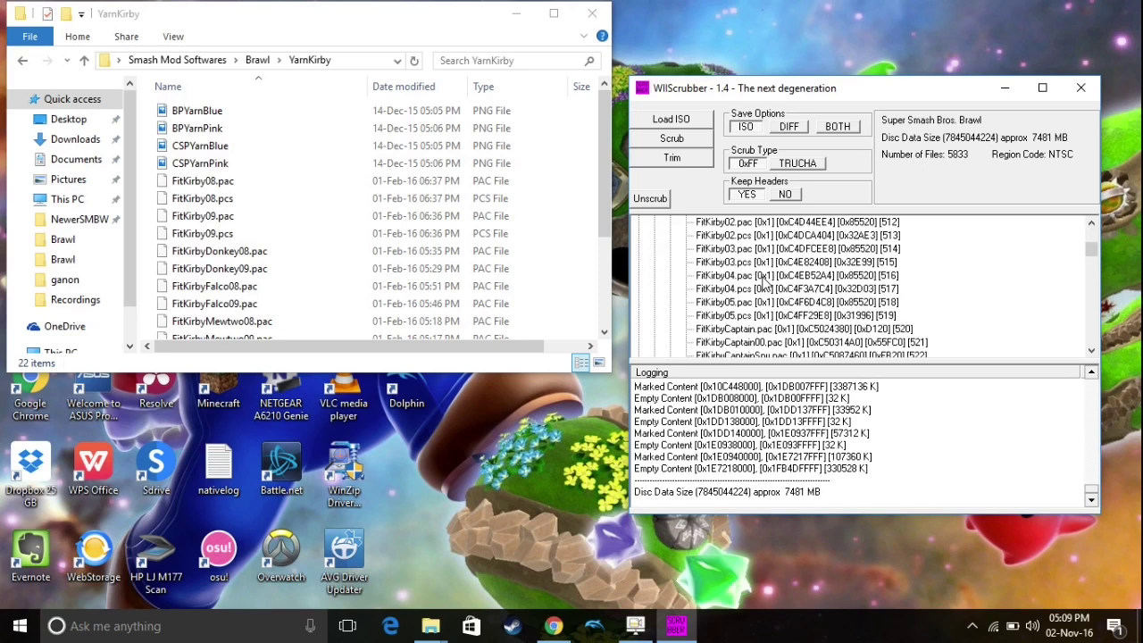
click(745, 304)
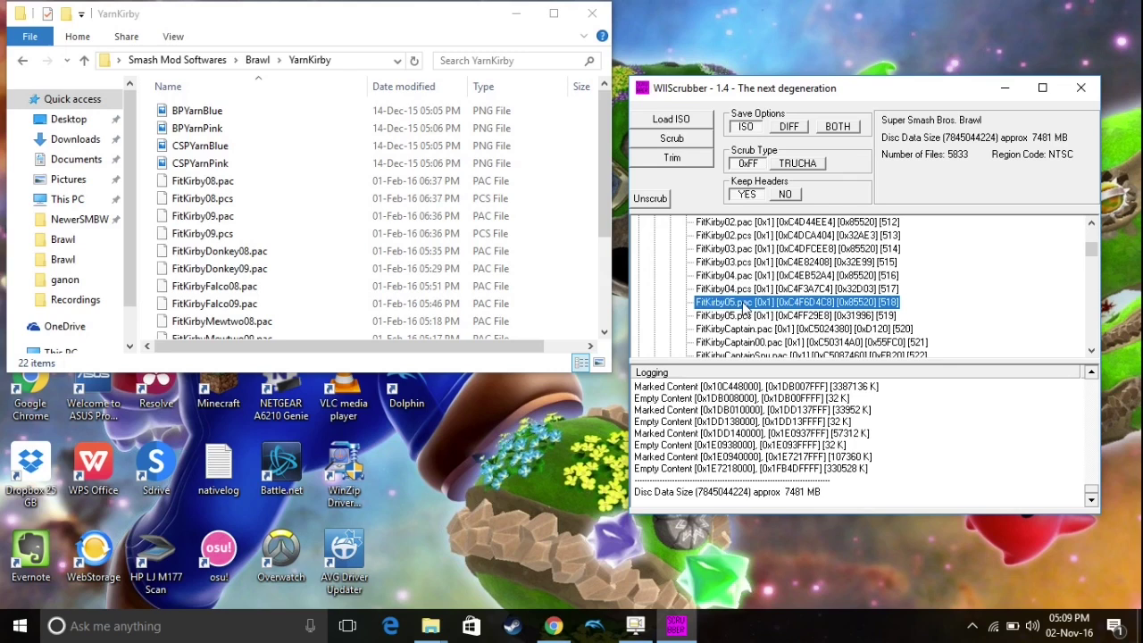
scroll(745, 306, up, 1)
scroll(767, 312, down, 1)
Replace FitKirby05.pac with the Yarn Kirby pac from Smash Mod Softwares › Brawl › YarnKirby.
right_click(747, 305)
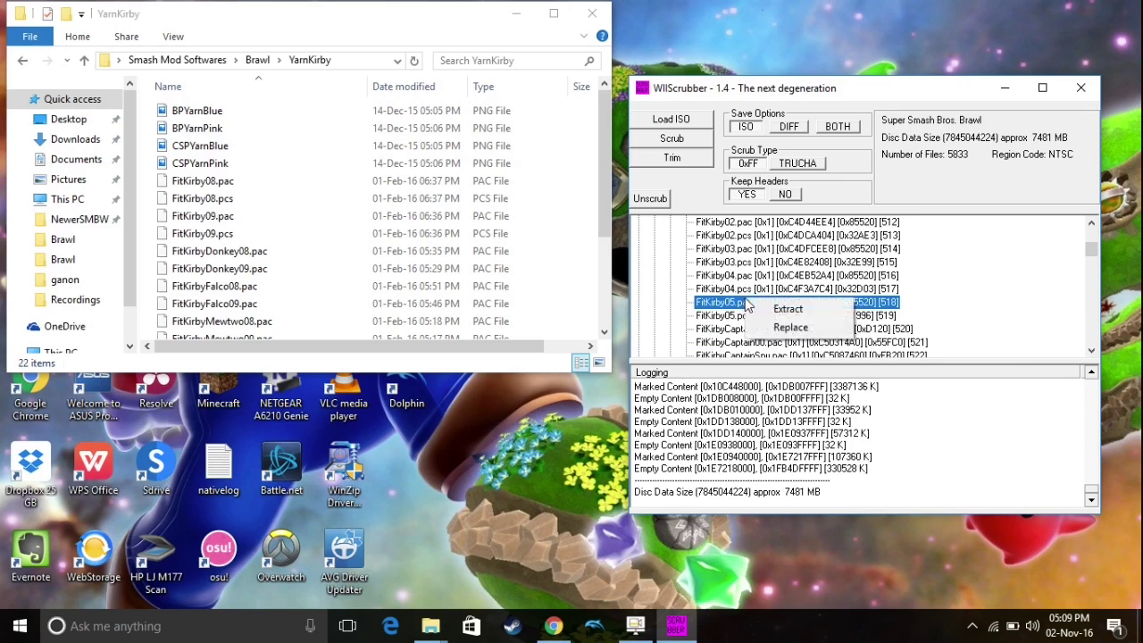
click(777, 327)
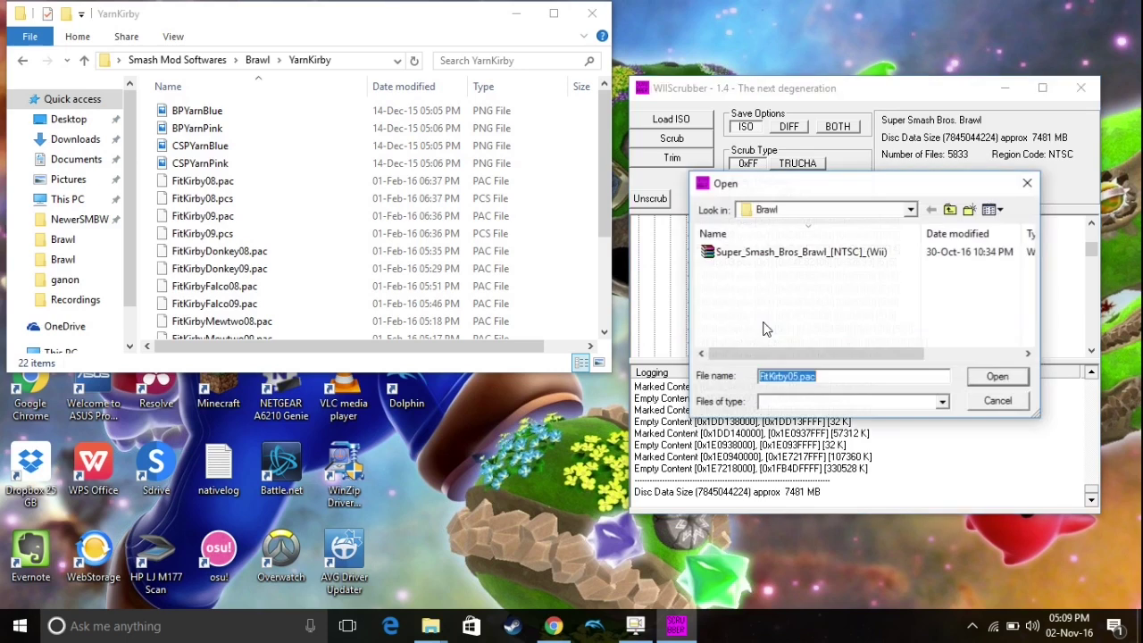
click(911, 211)
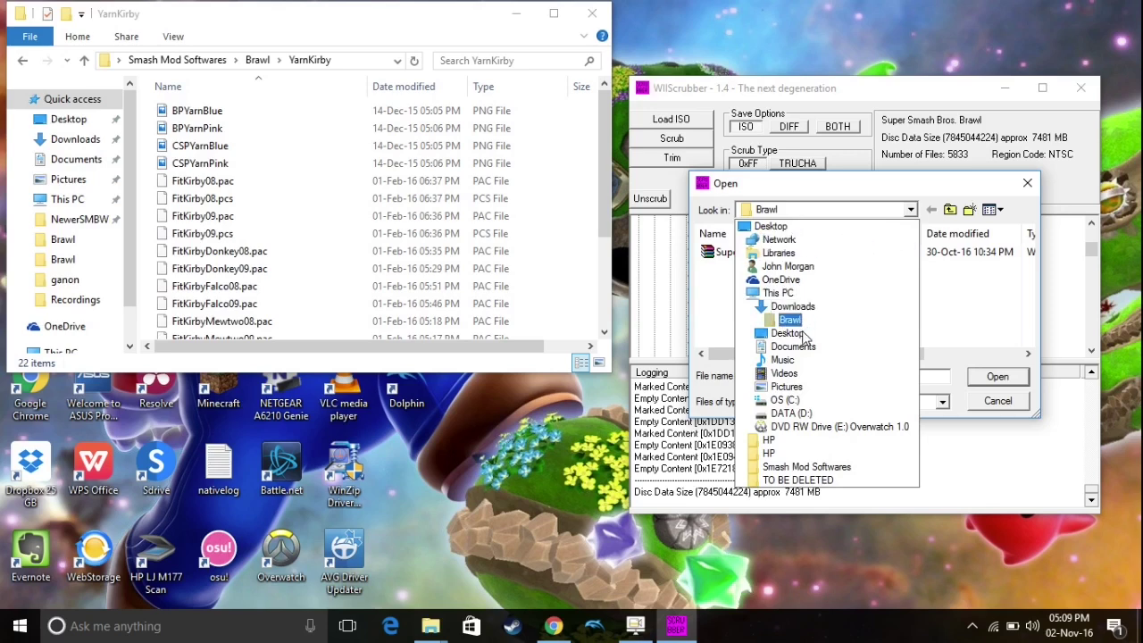
click(811, 468)
double_click(776, 252)
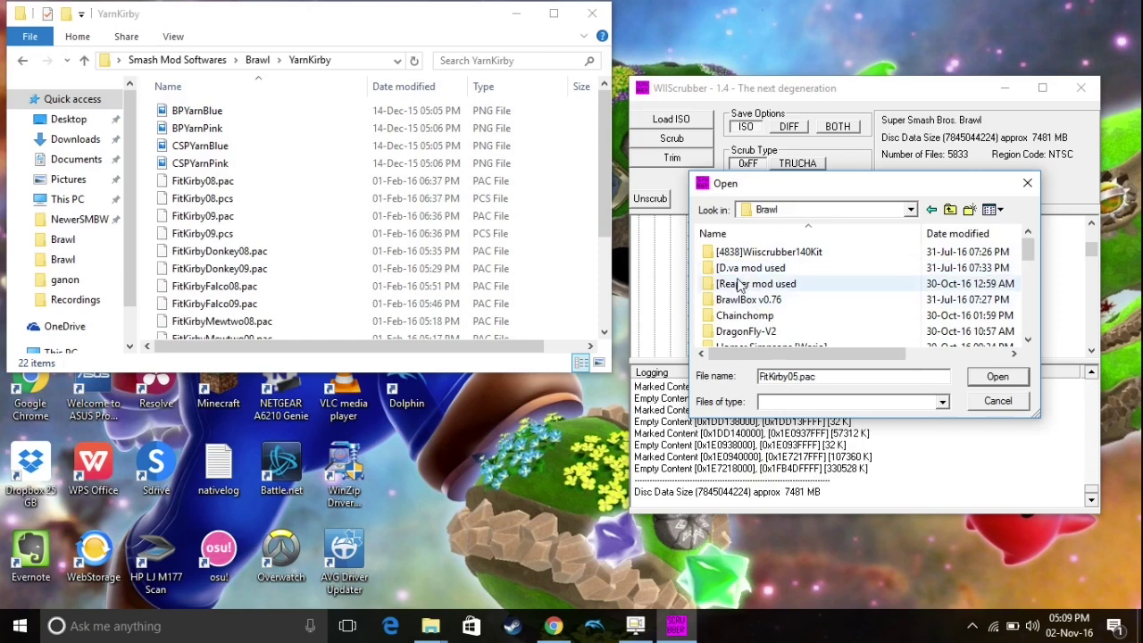
scroll(750, 285, down, 1)
scroll(902, 300, down, 1)
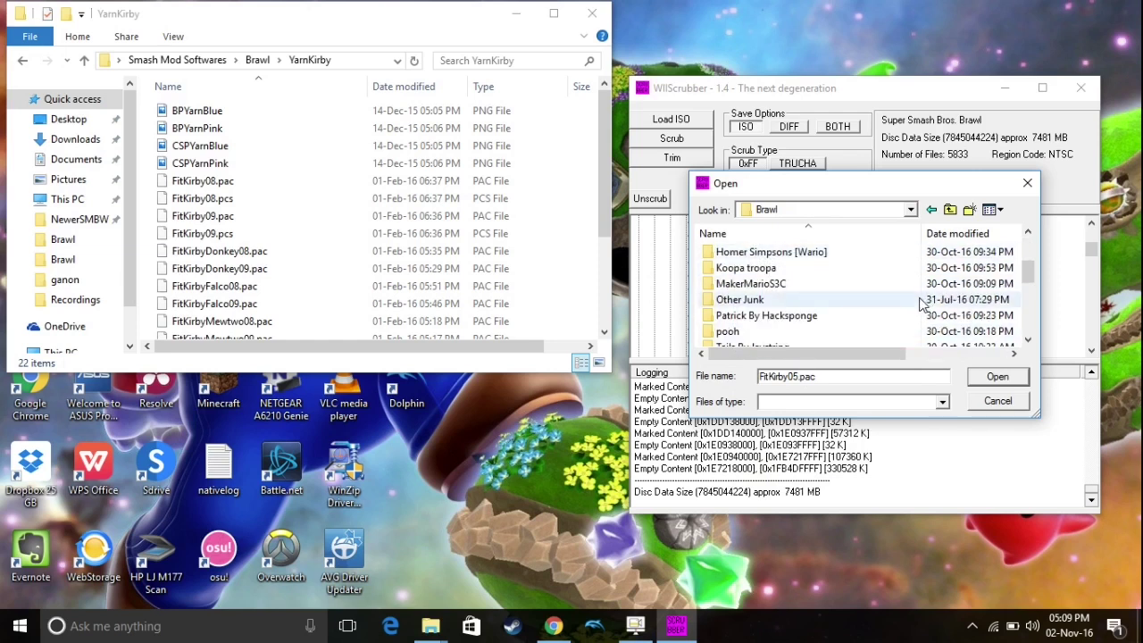
scroll(840, 330, down, 2)
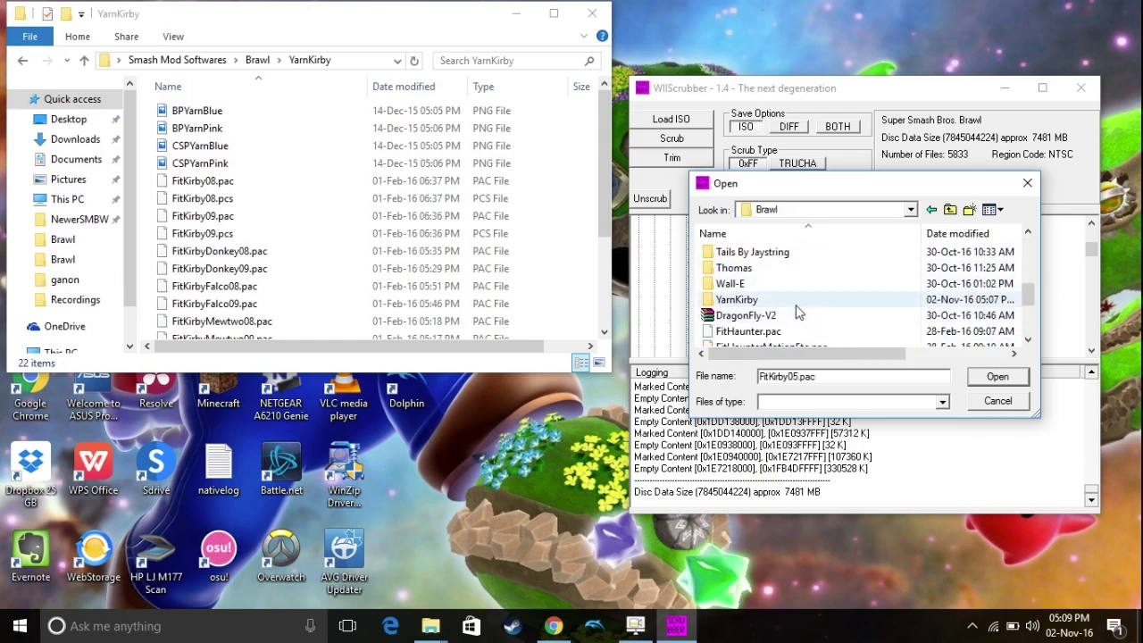
double_click(800, 304)
scroll(773, 297, down, 1)
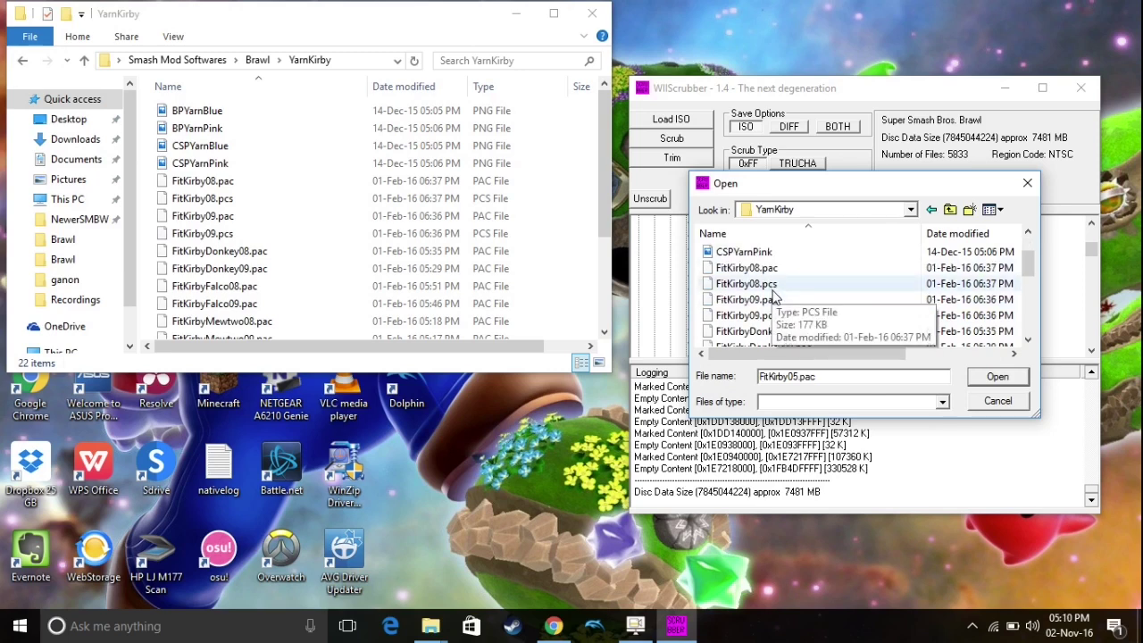
click(998, 376)
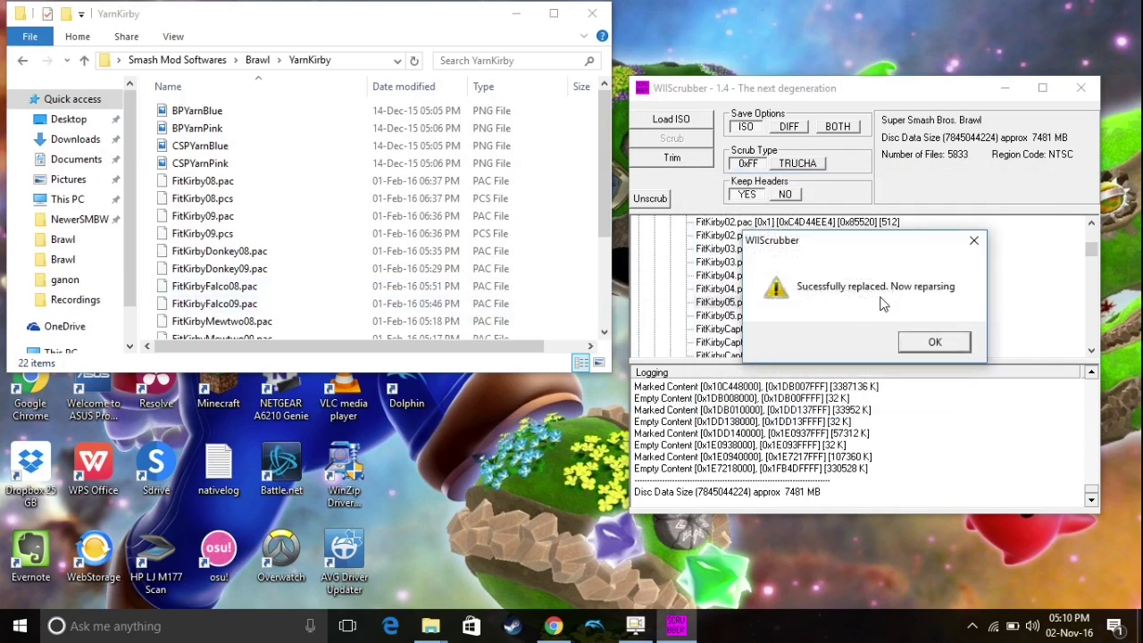
click(929, 341)
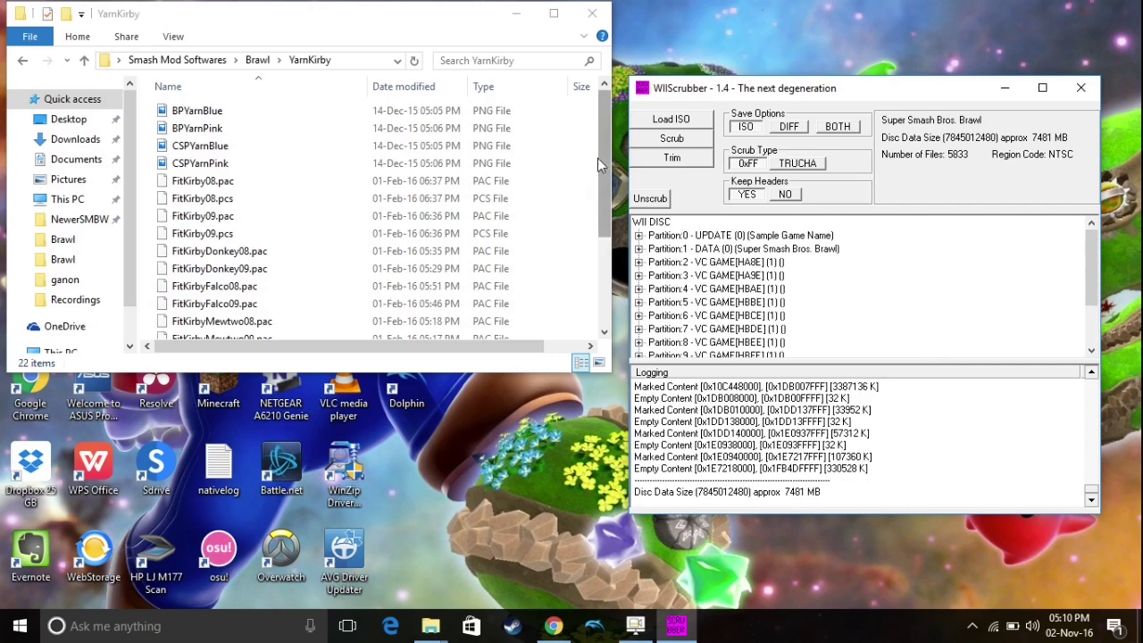
In fighter › kirby, replace FitKirby05.pcs with the Yarn Kirby FitKirby08.pcs.
click(639, 250)
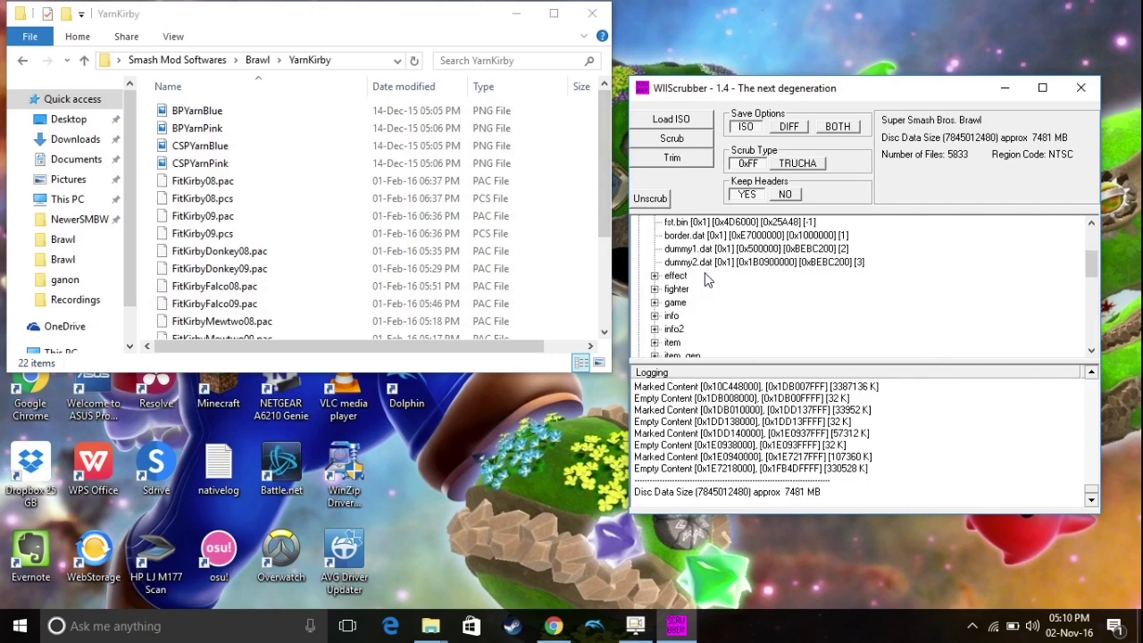
click(656, 289)
scroll(688, 310, down, 2)
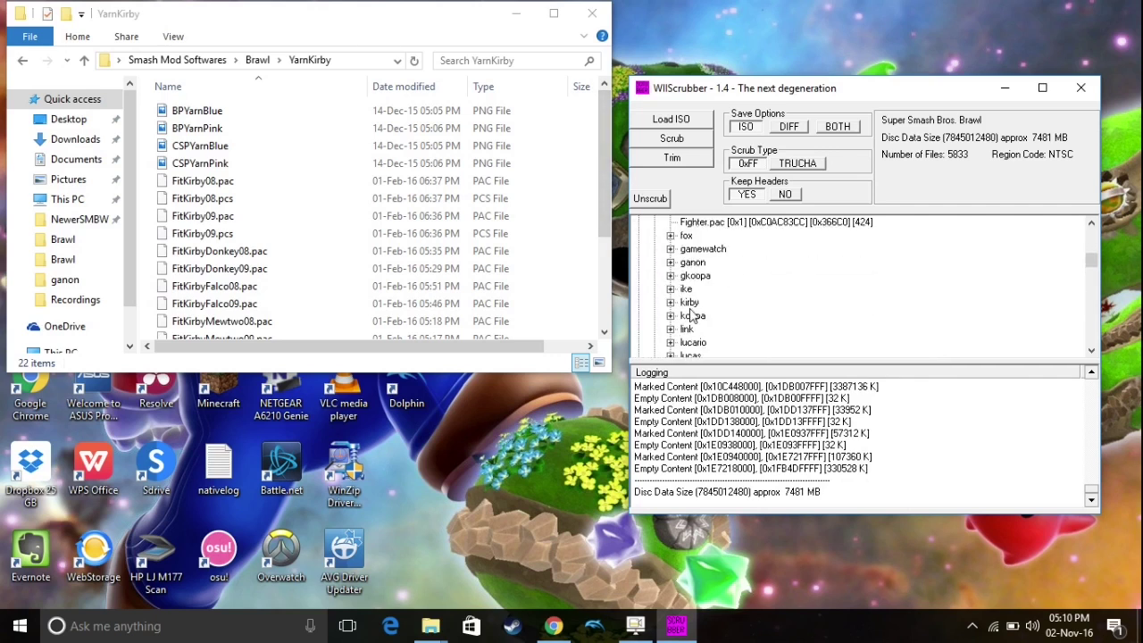
click(671, 302)
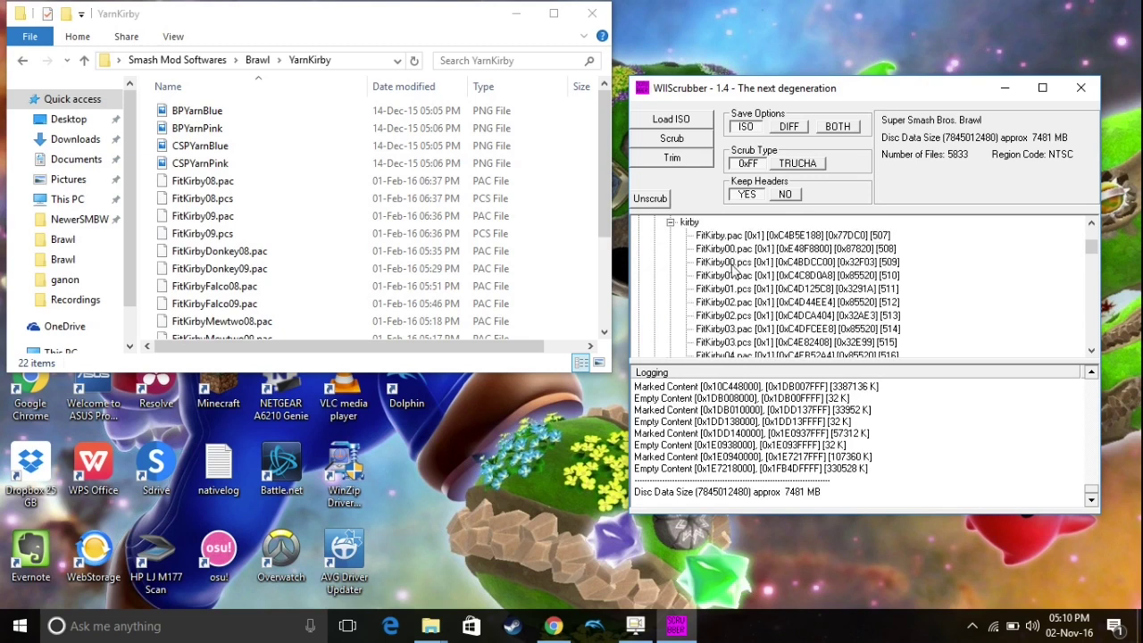
scroll(761, 295, down, 2)
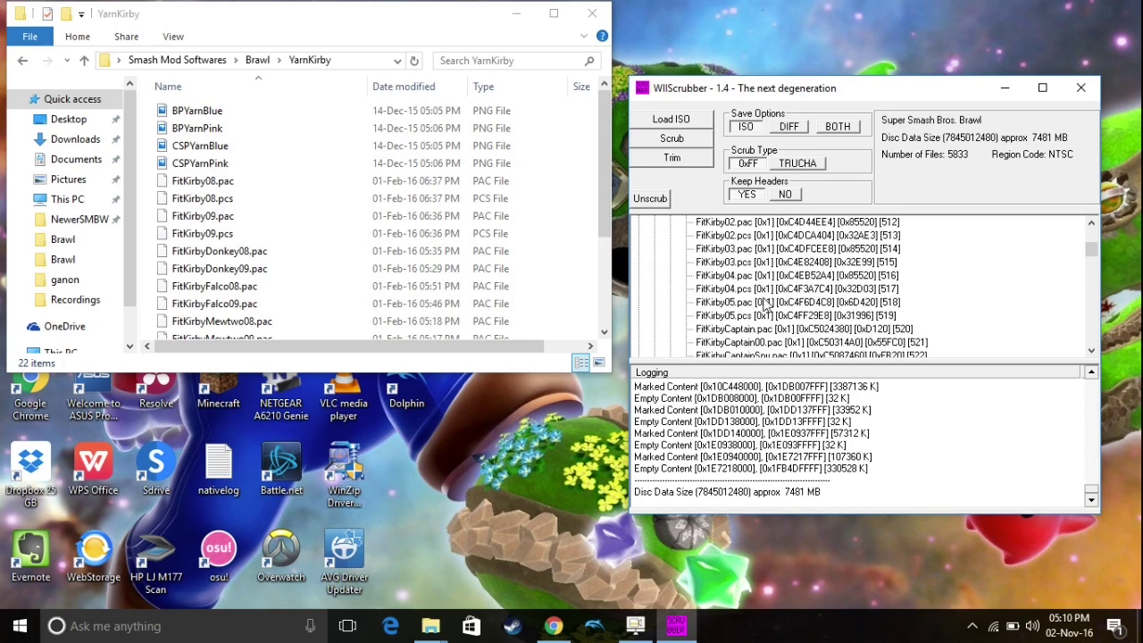
right_click(739, 318)
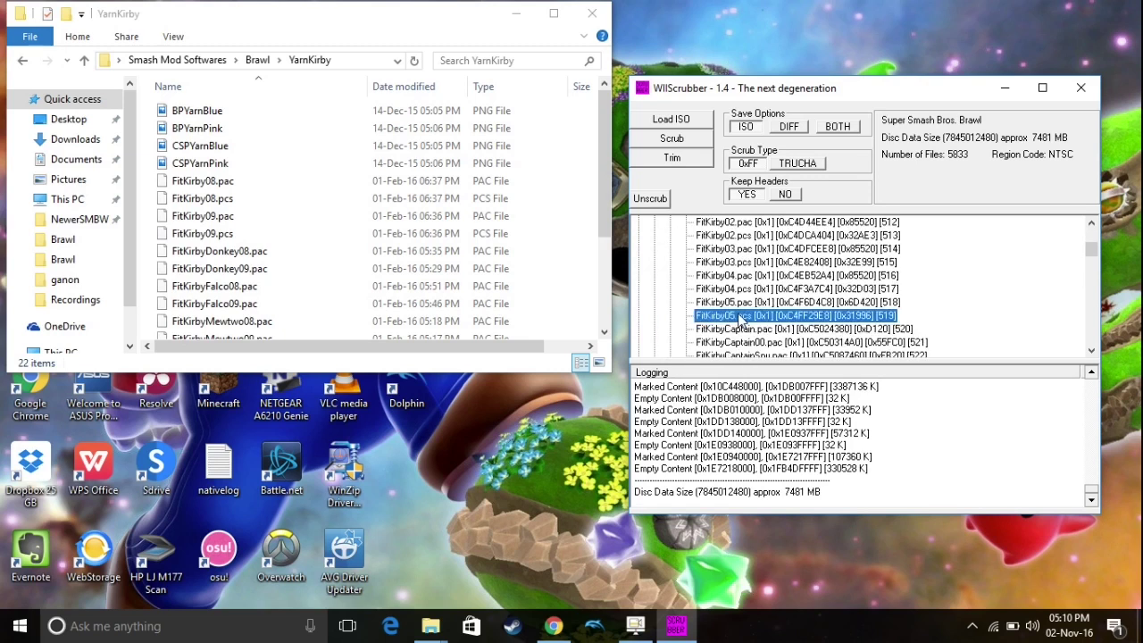
click(765, 345)
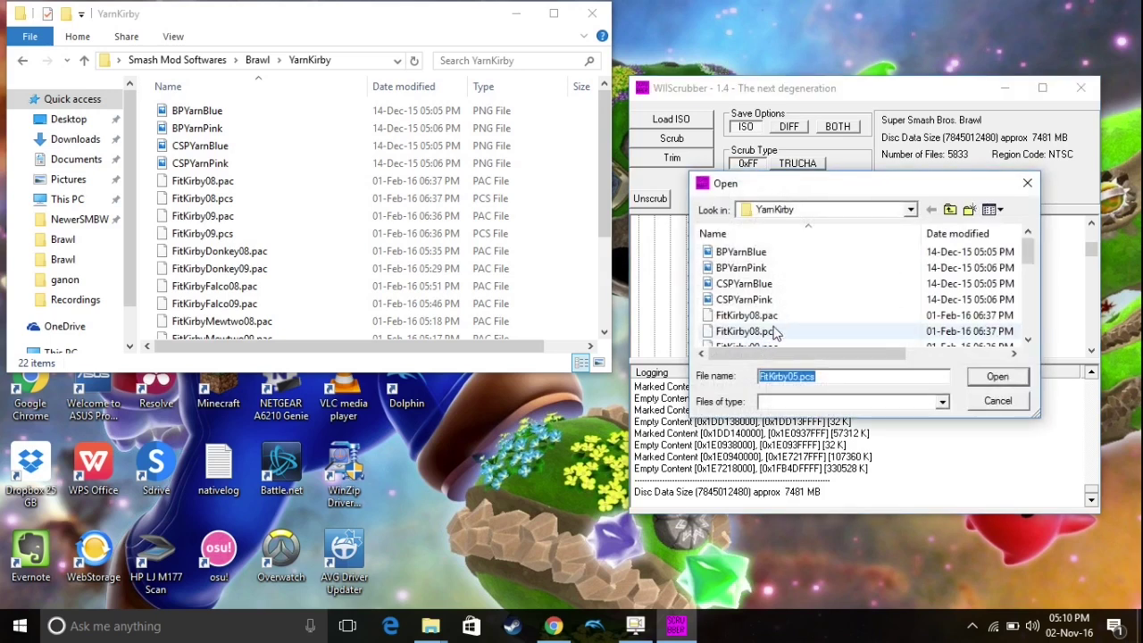
click(785, 336)
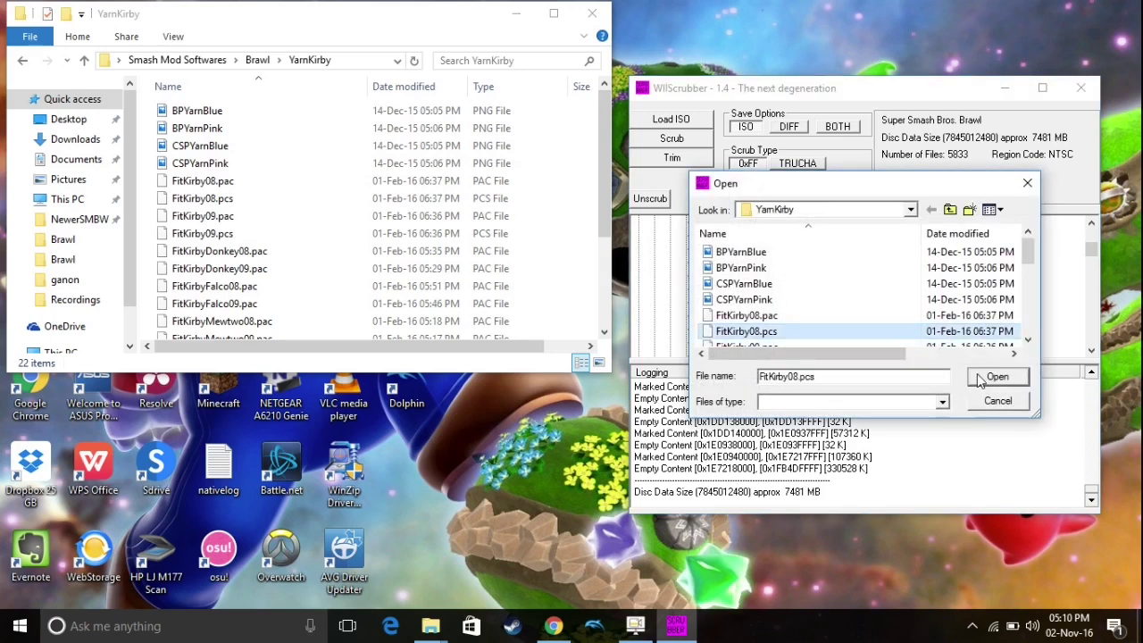
click(992, 377)
click(934, 343)
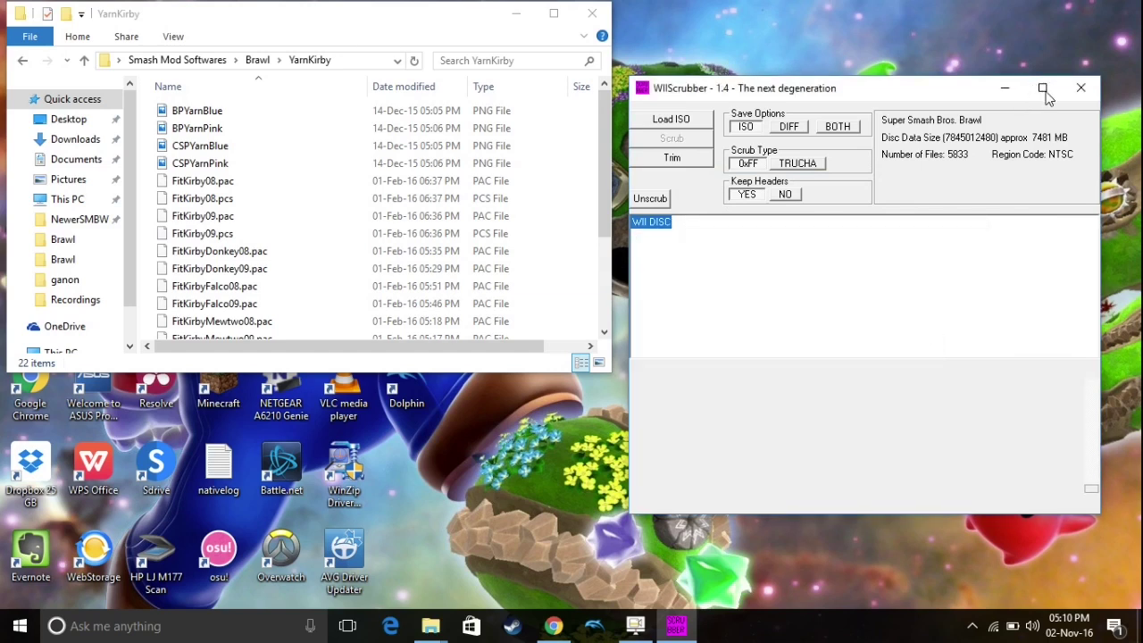
Quit WiiScrubber, minimize the YarnKirby folder window, and launch Dolphin.
click(1081, 87)
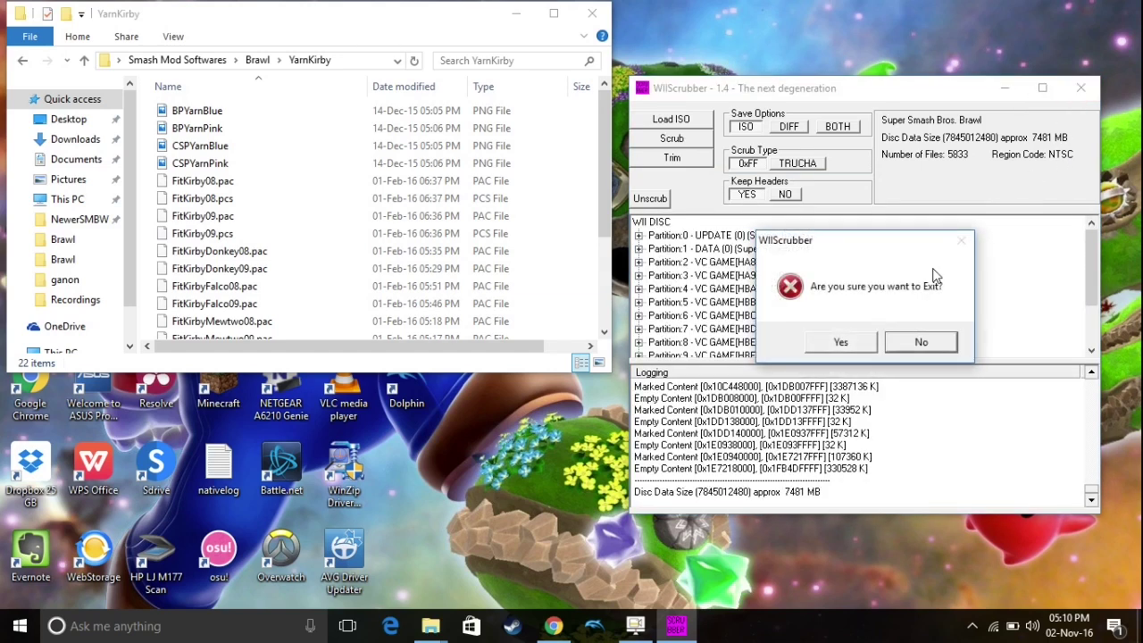
click(842, 343)
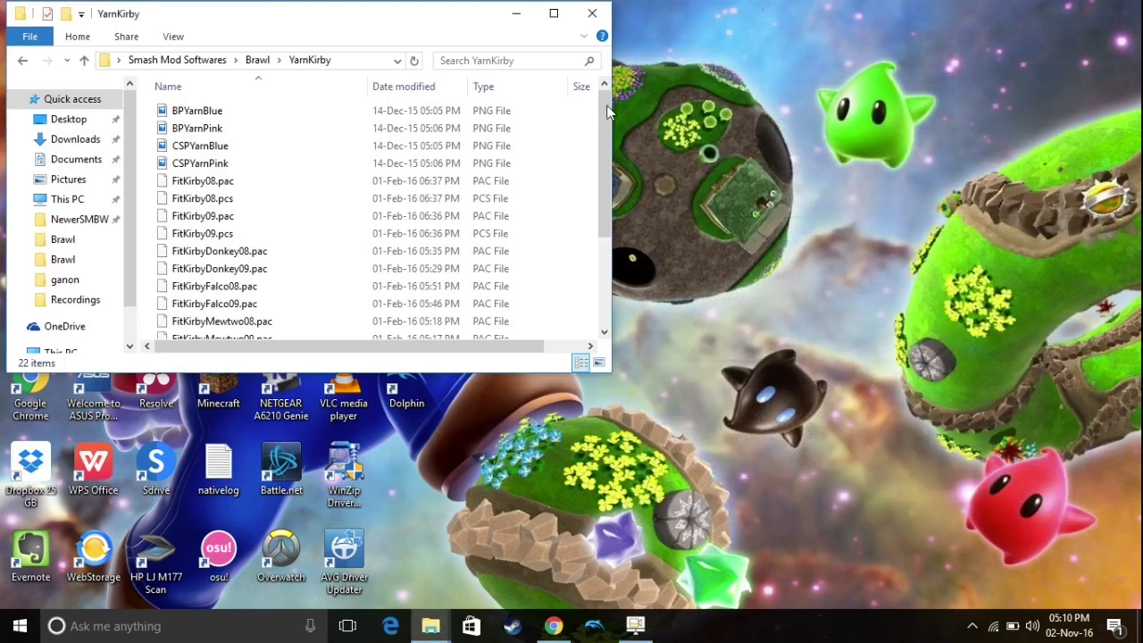
click(518, 15)
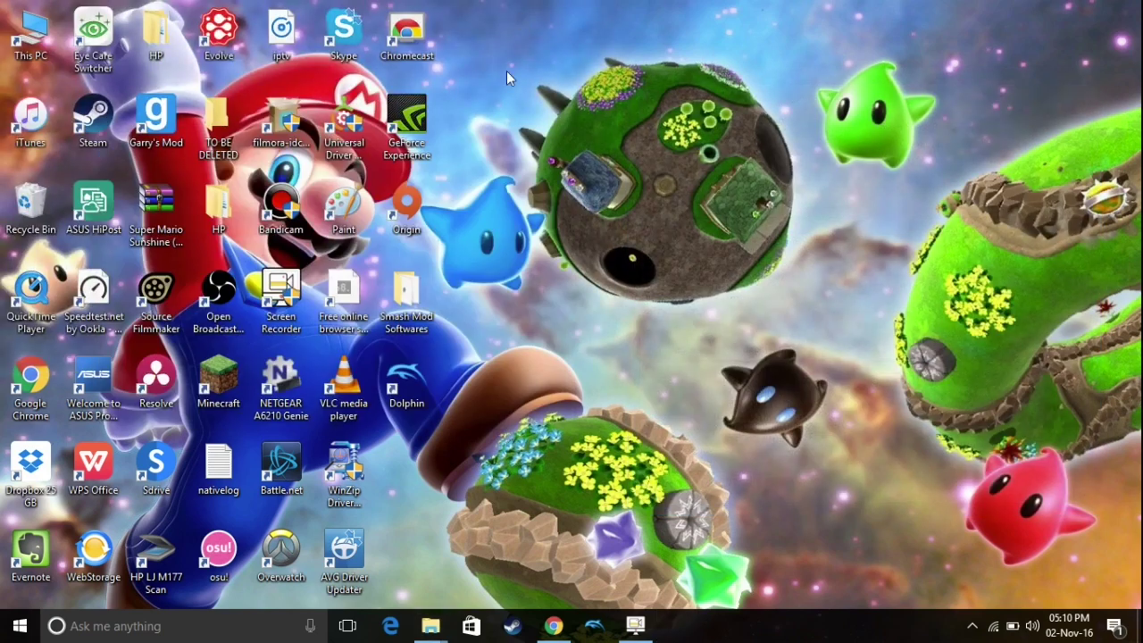
double_click(399, 382)
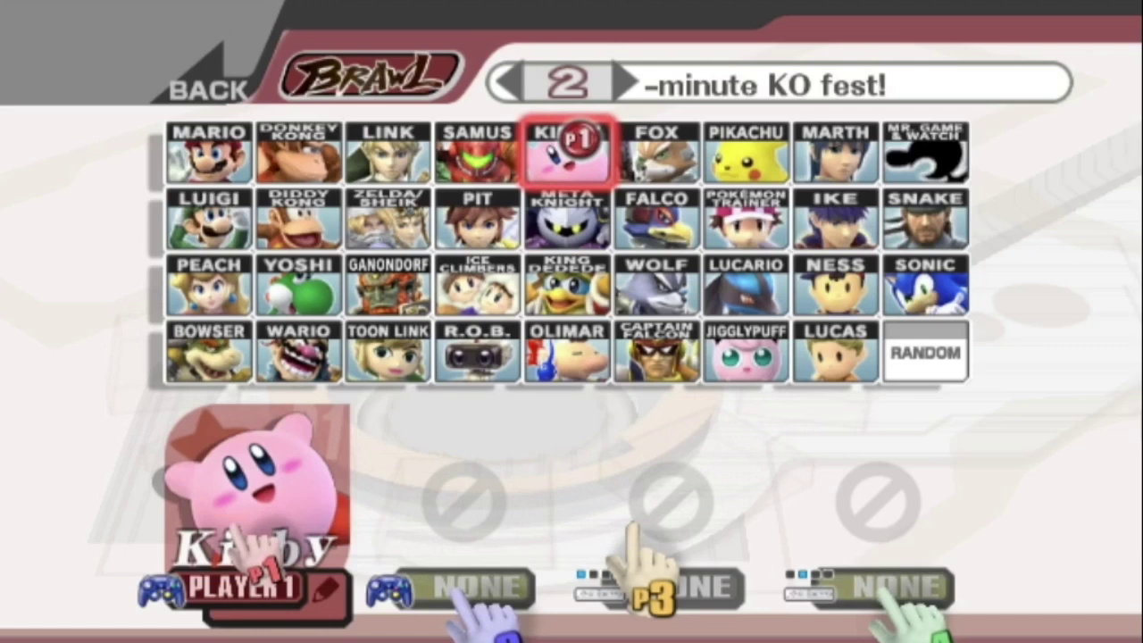
Give Player 1's Kirby the white costume and the SQUID name tag.
key(x)
key(x)
key(x)
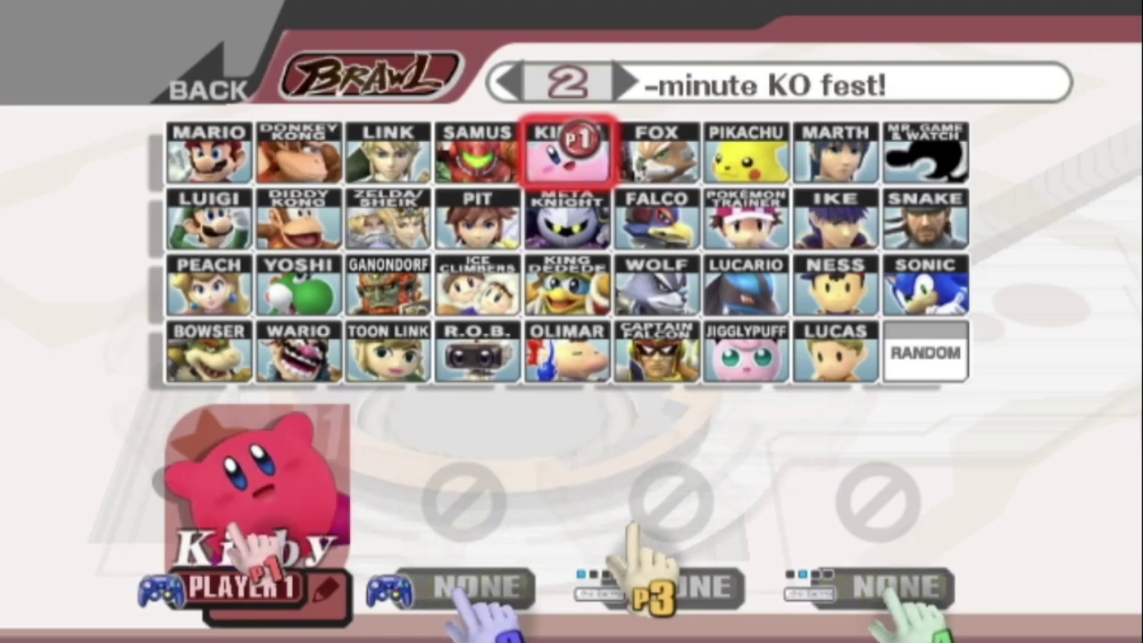
key(x)
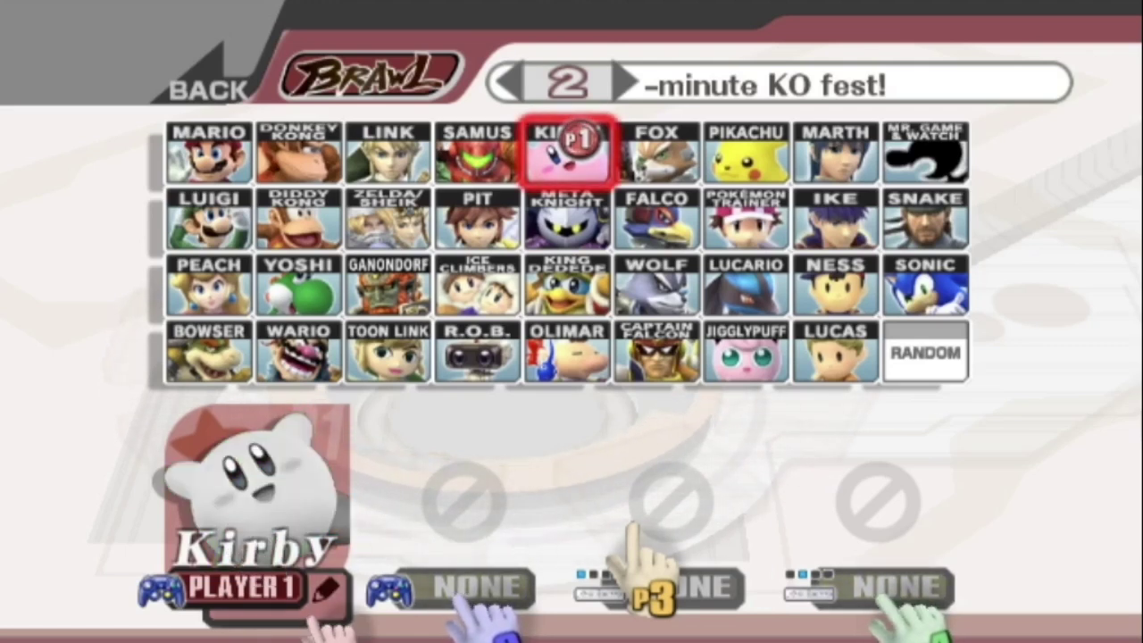
click(320, 616)
key(Down)
key(Down)
key(Return)
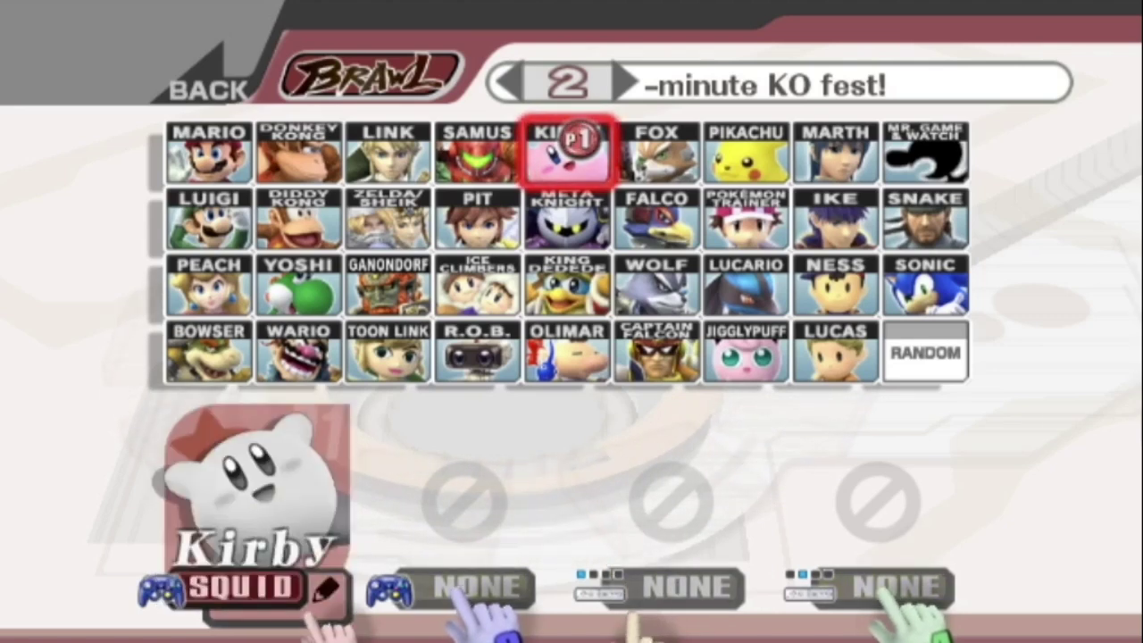
Add Player 3 as a CPU opponent and proceed to stage selection.
click(710, 597)
click(710, 597)
click(657, 286)
key(Return)
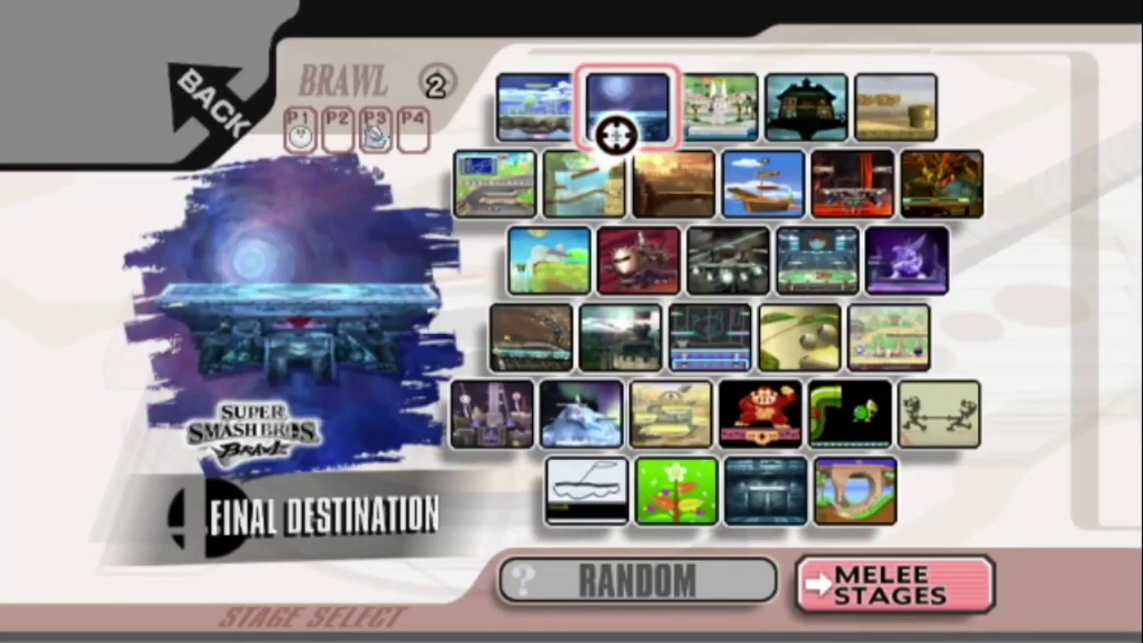